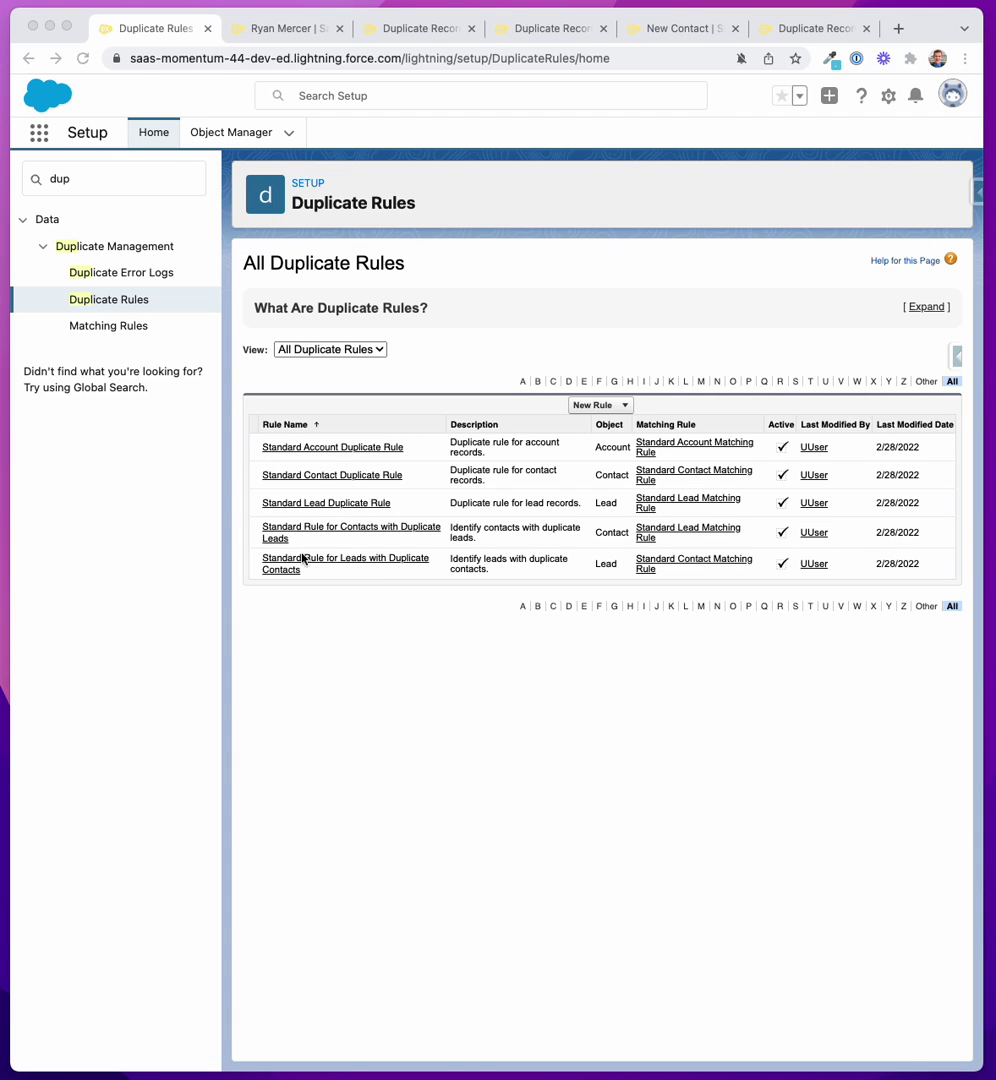
Step: Review the list of matching rules and the details of the existing lead record
left_click(98, 327)
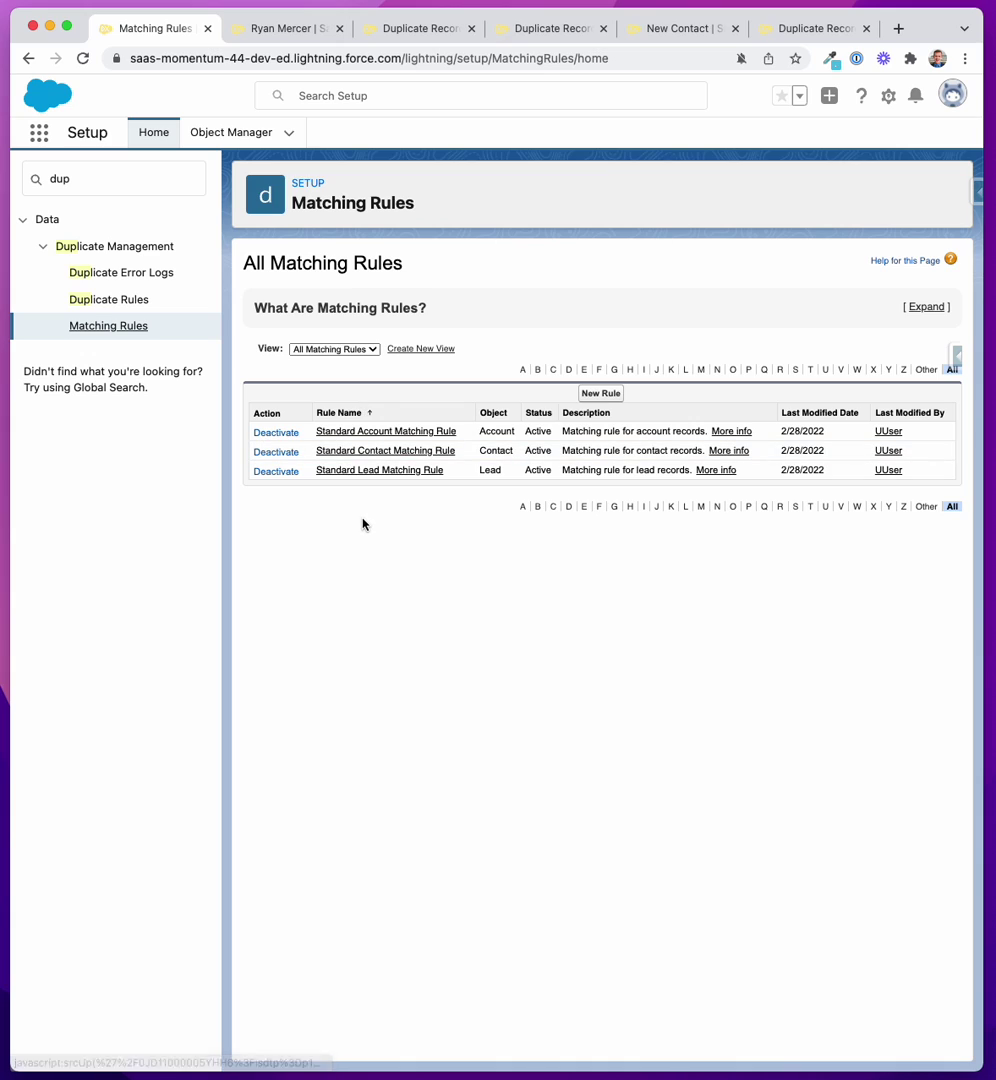
left_click(284, 34)
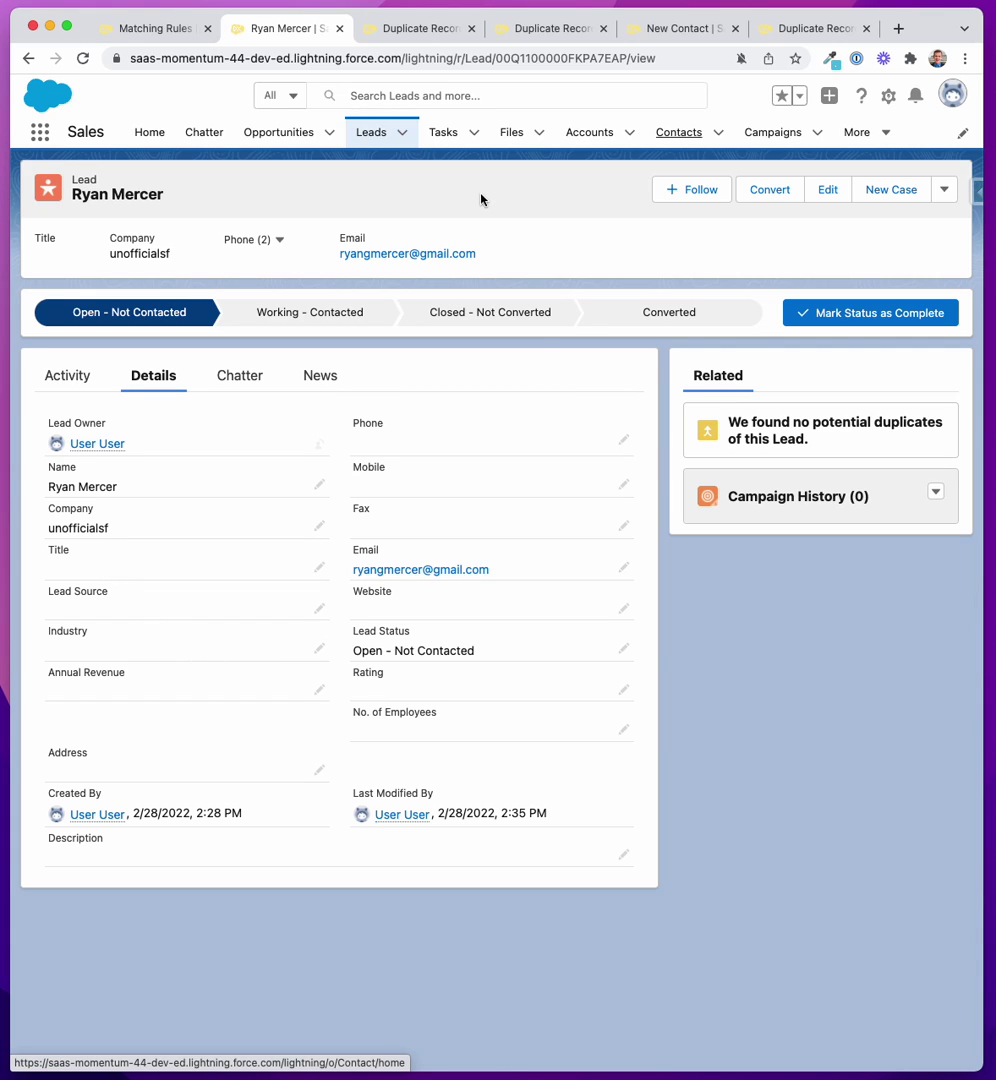
Step: Inspect the fields on the Input Screen of the Duplicate Record Check - Fail flow
left_click(380, 28)
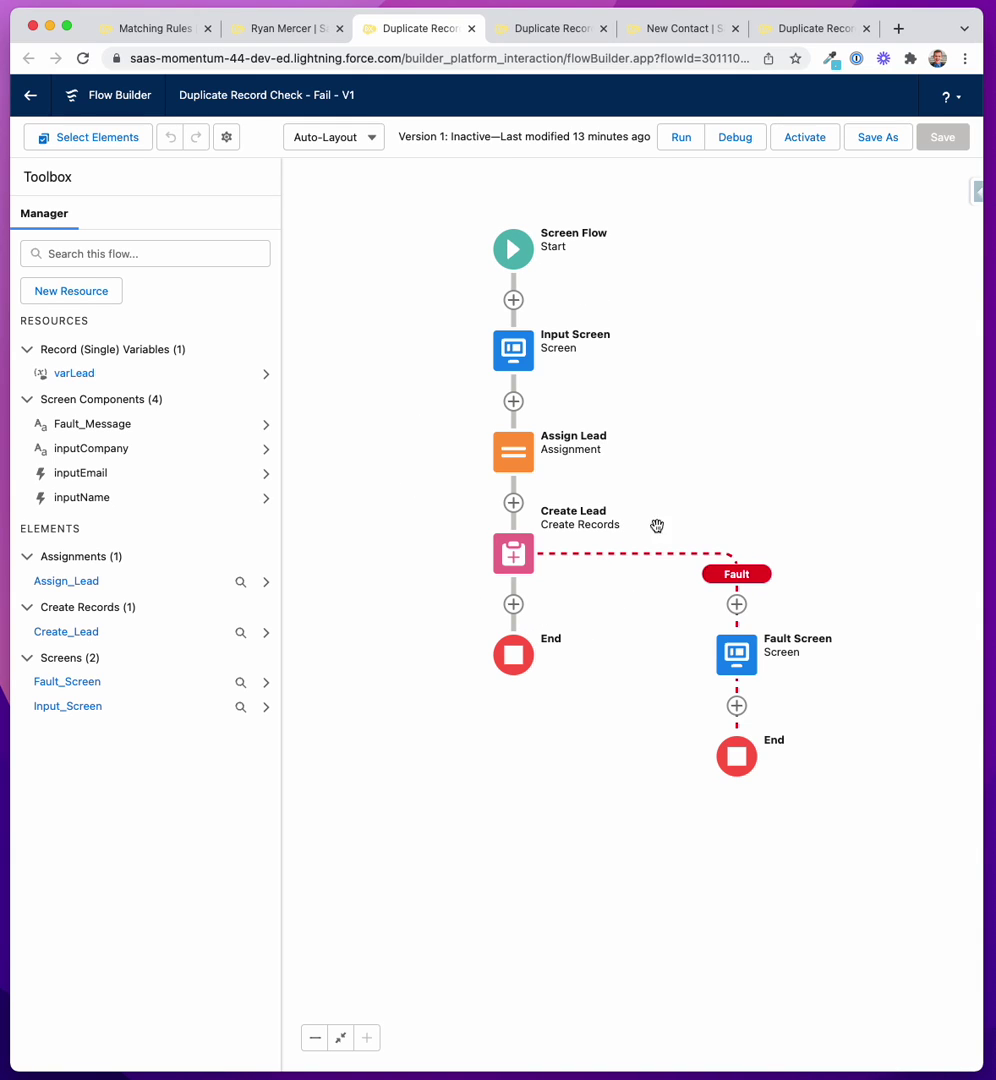
double_click(523, 349)
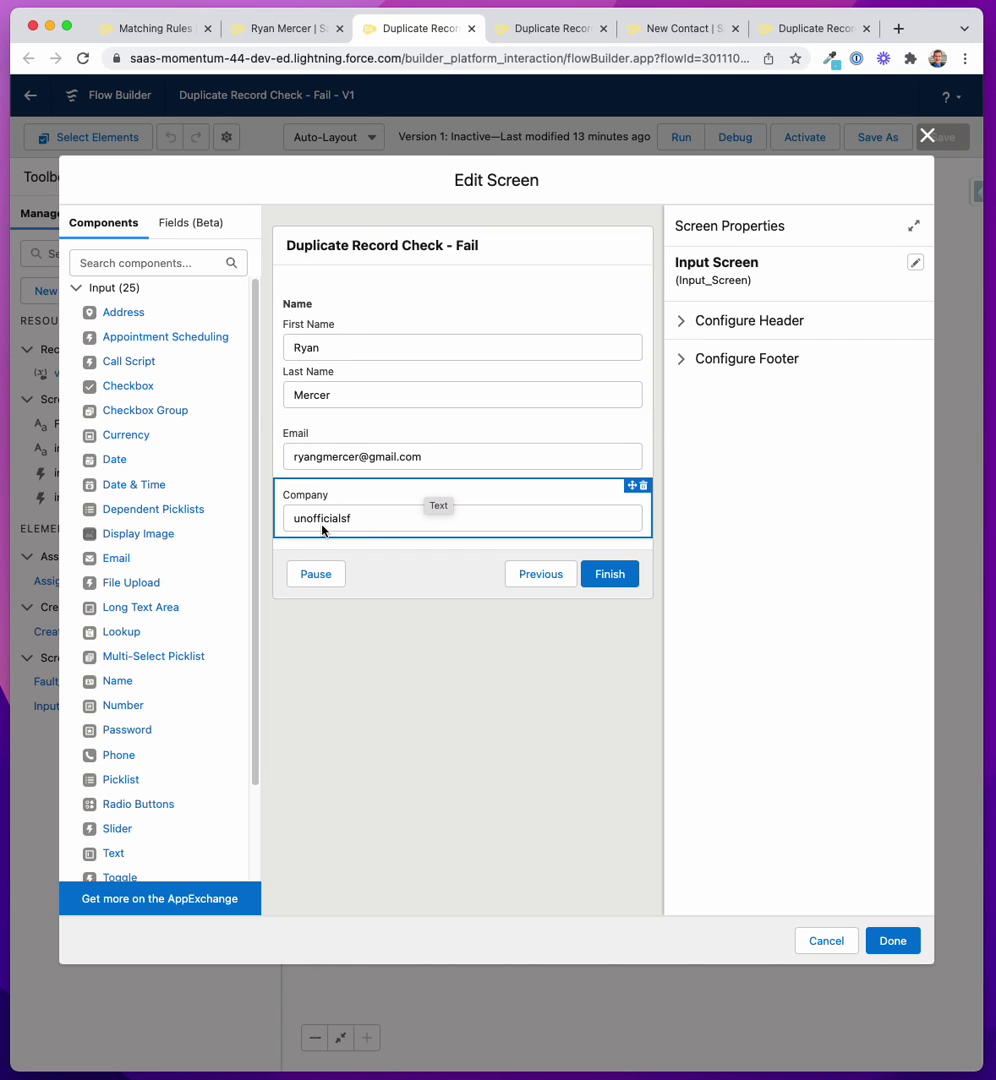
left_click(927, 135)
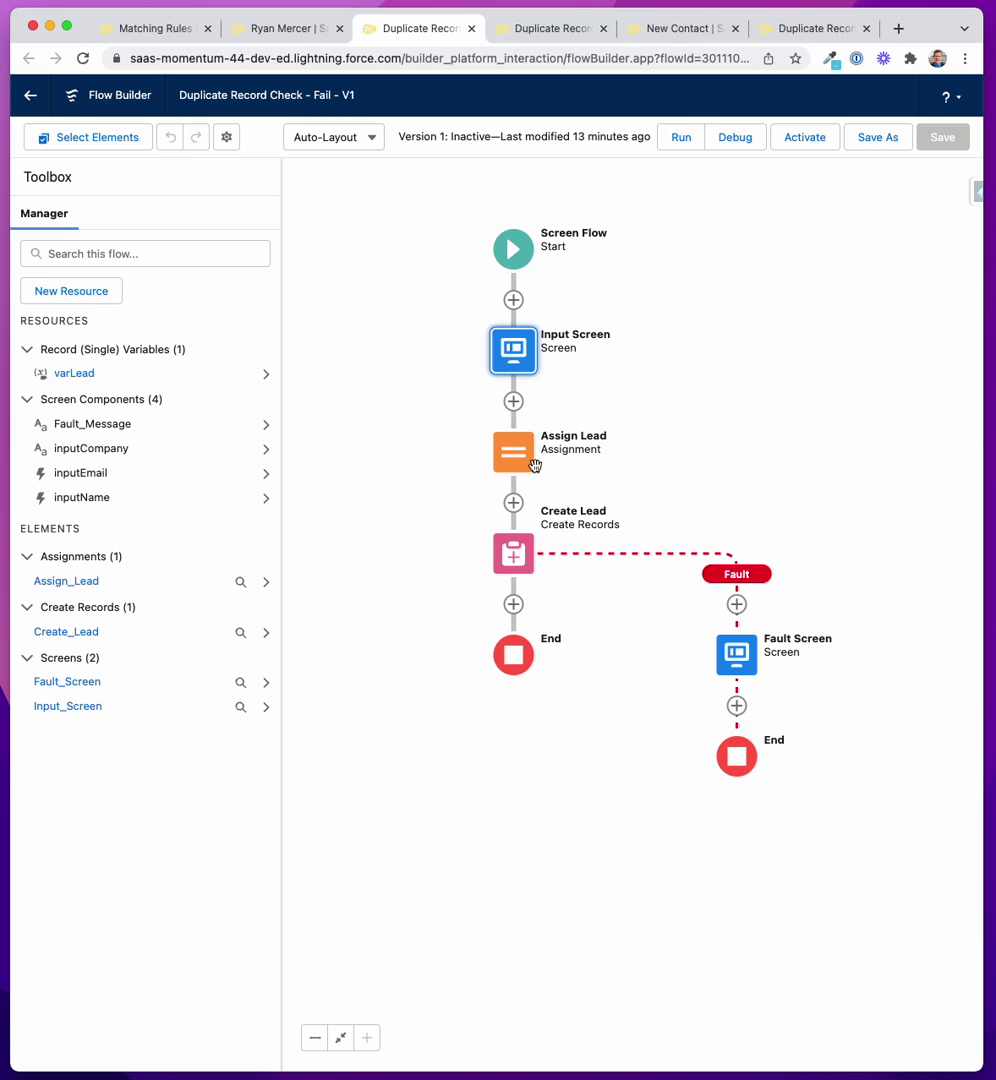
Step: Inspect the variable values set by the Assign Lead assignment in the Fail flow
left_click(525, 466)
left_click(521, 463)
left_click(519, 462)
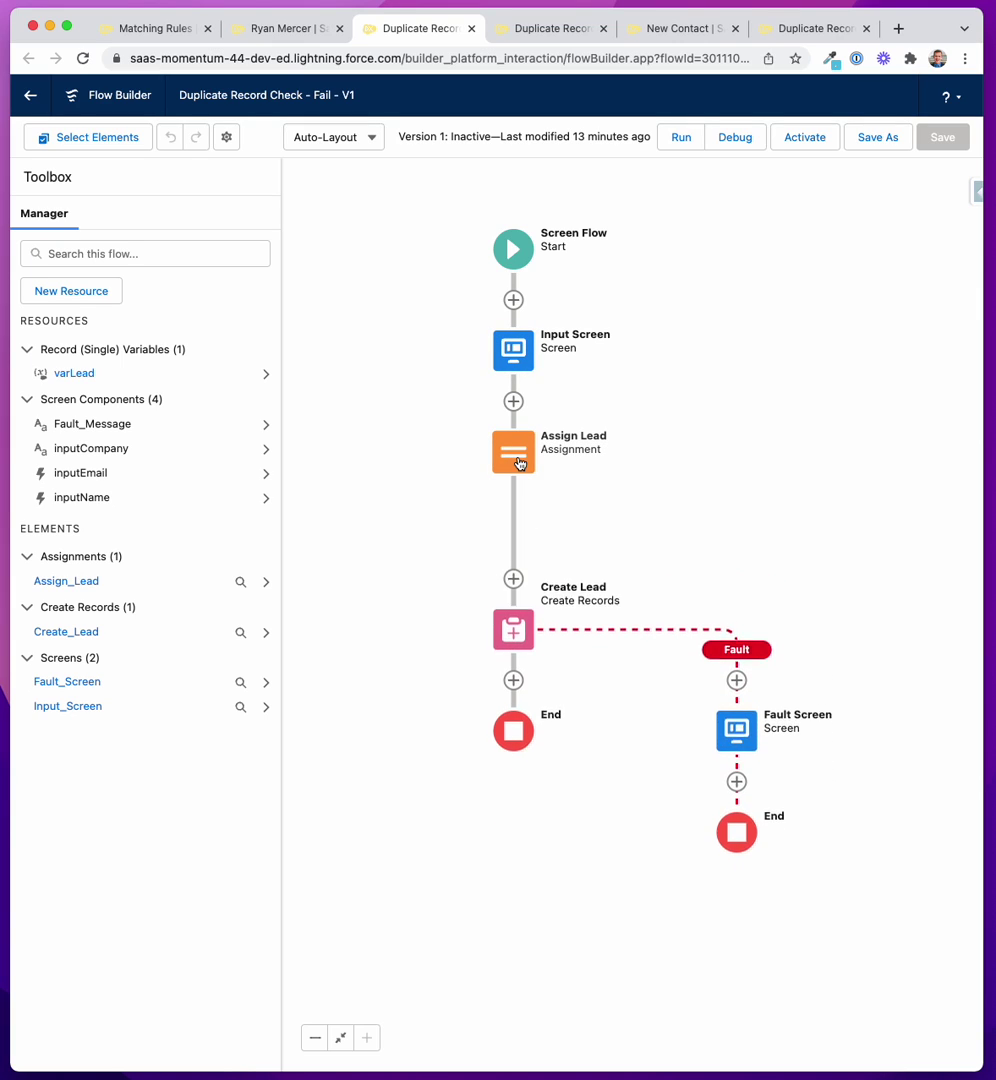
left_click(519, 462)
left_click(514, 605)
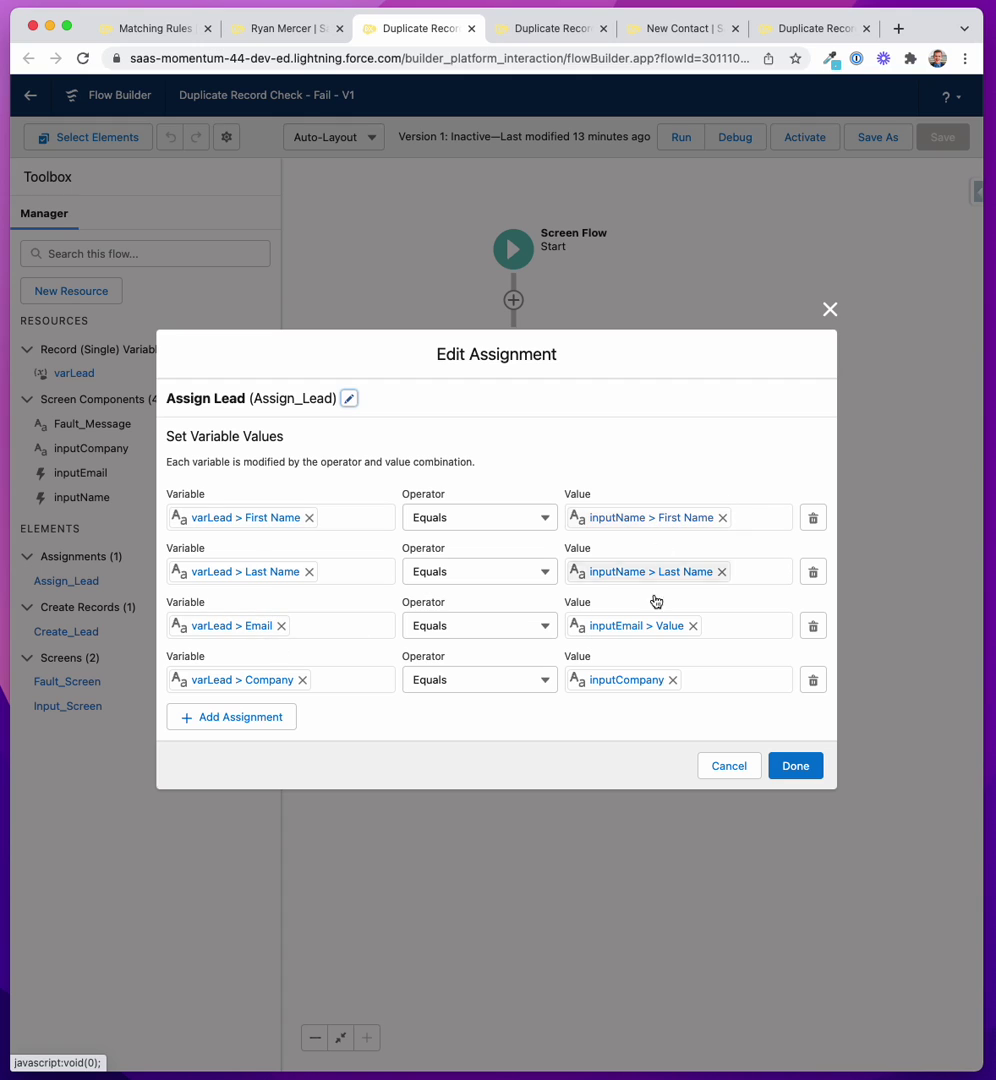
left_click(830, 309)
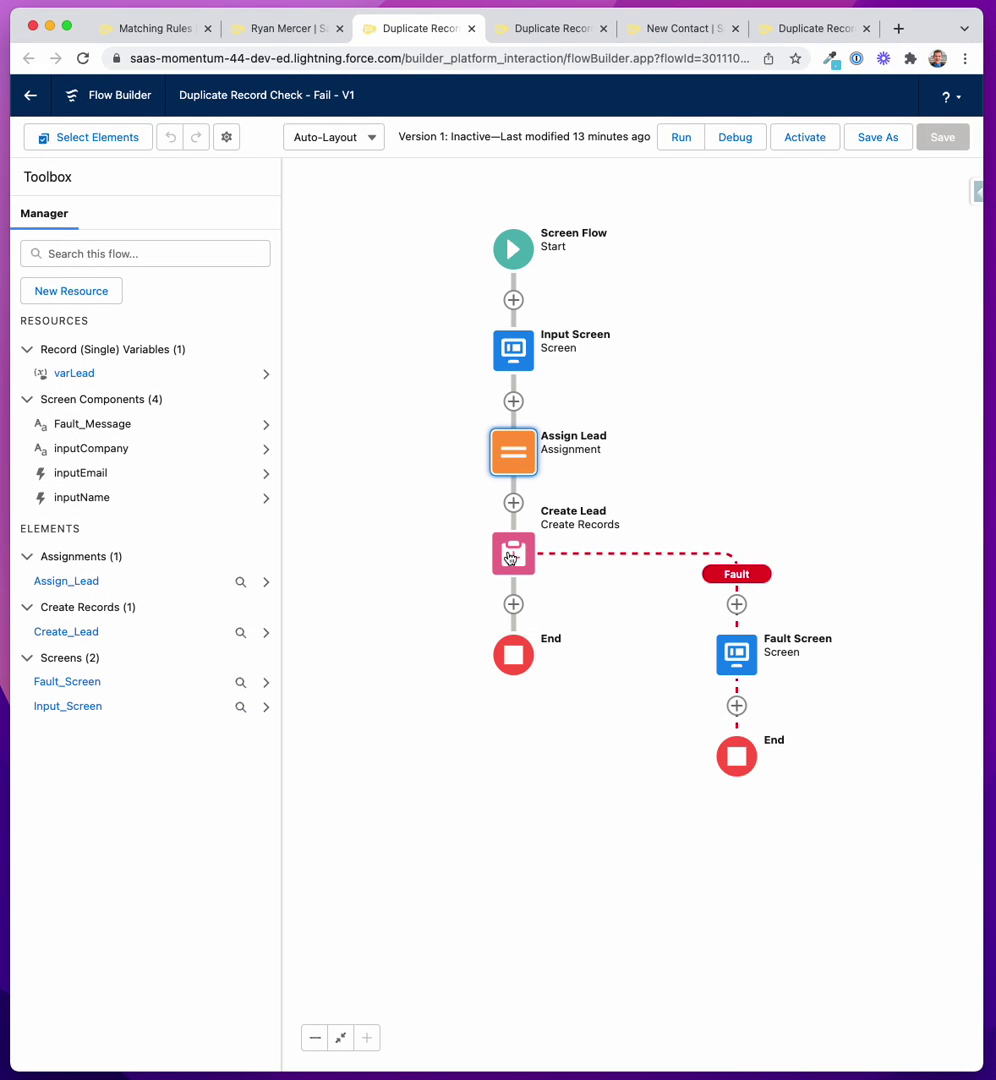
Step: Check the record source of the Create Lead element and read the fault message from the Fail flow's debug run
double_click(511, 557)
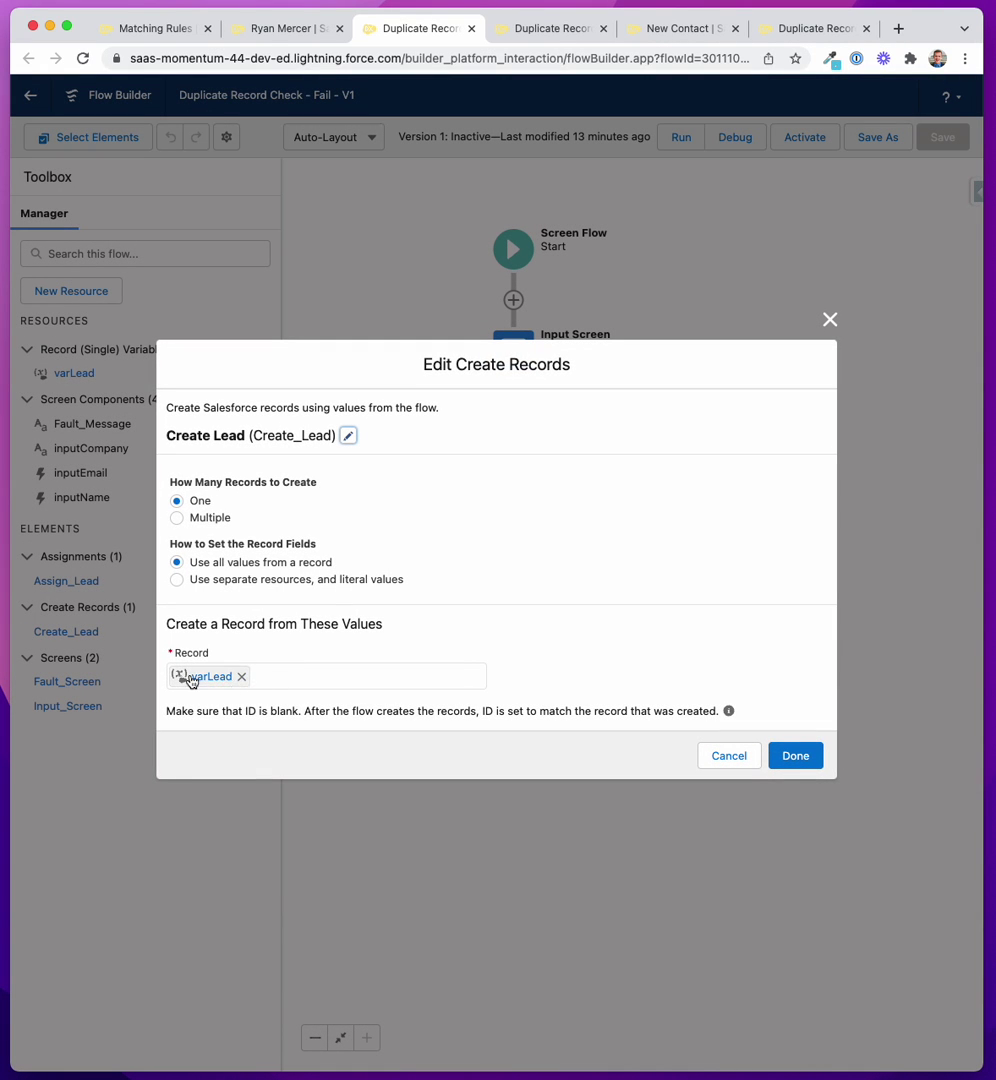
left_click(788, 760)
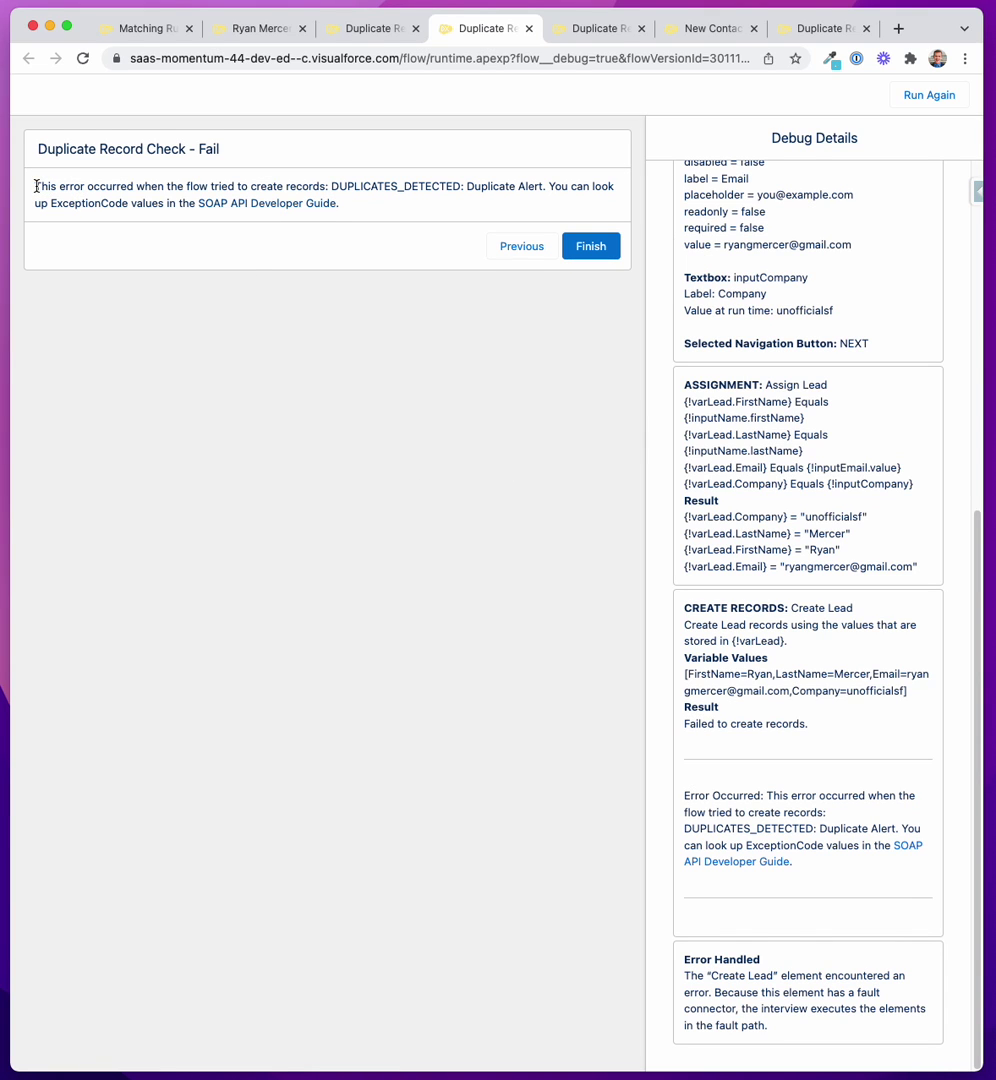
left_click_drag(37, 186, 391, 205)
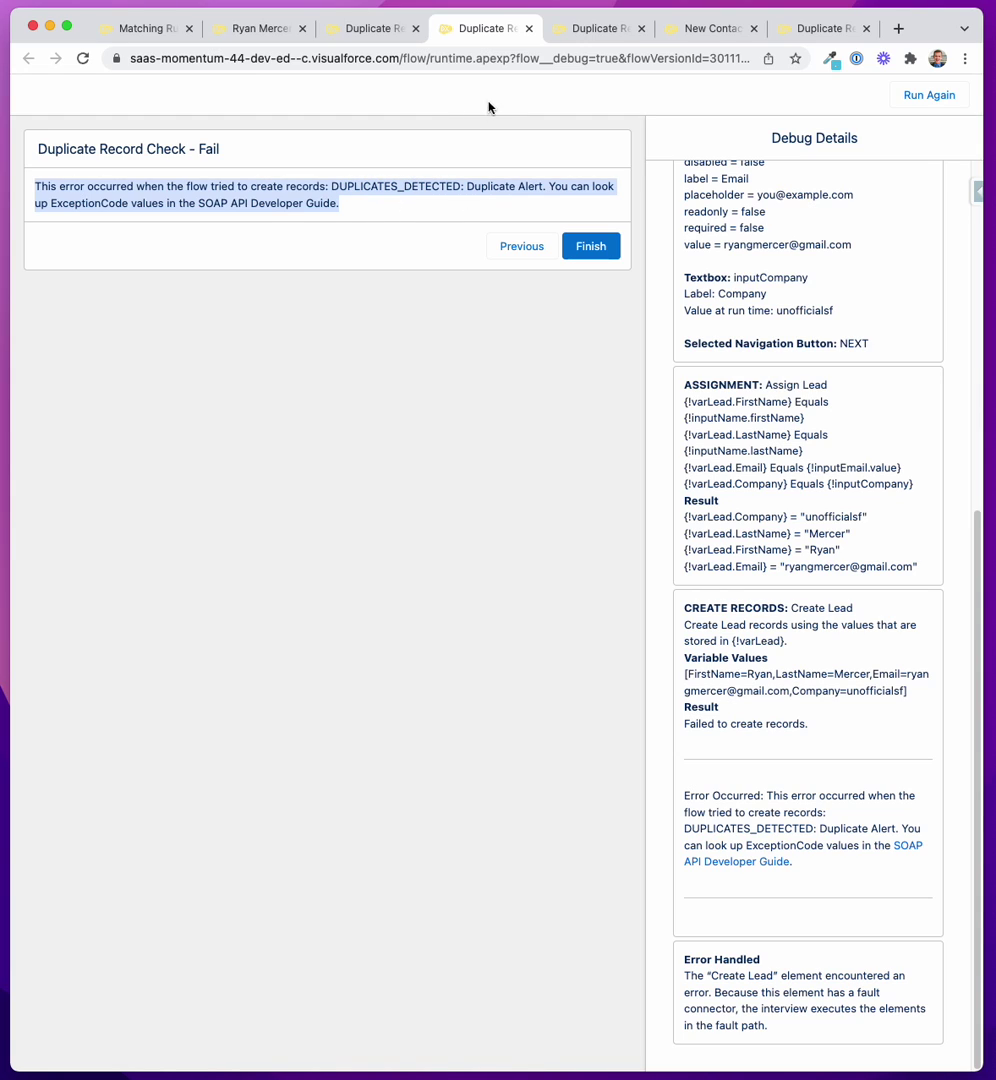
Step: Close the debug run and the Duplicate Record Check - Fail flow, discarding its unsaved changes
left_click(527, 30)
left_click(414, 32)
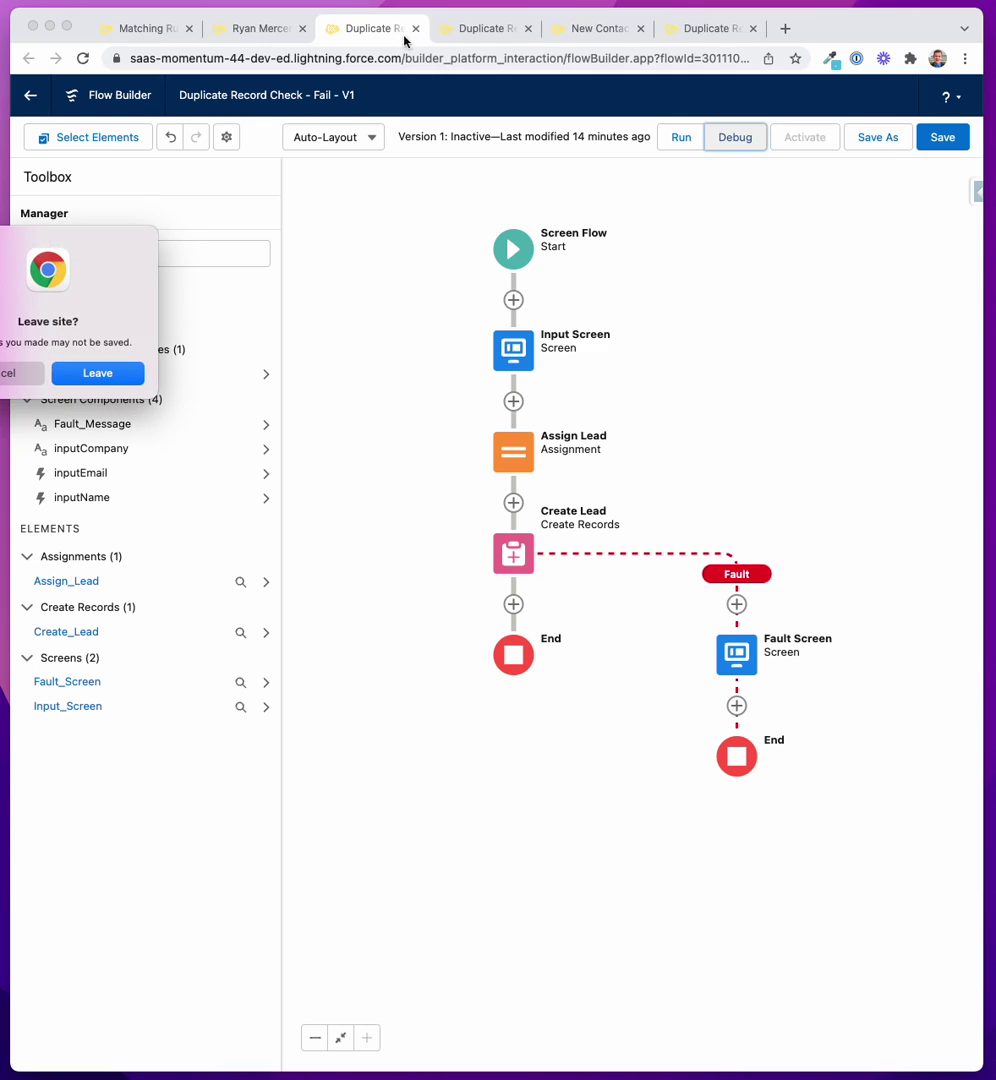
left_click(111, 372)
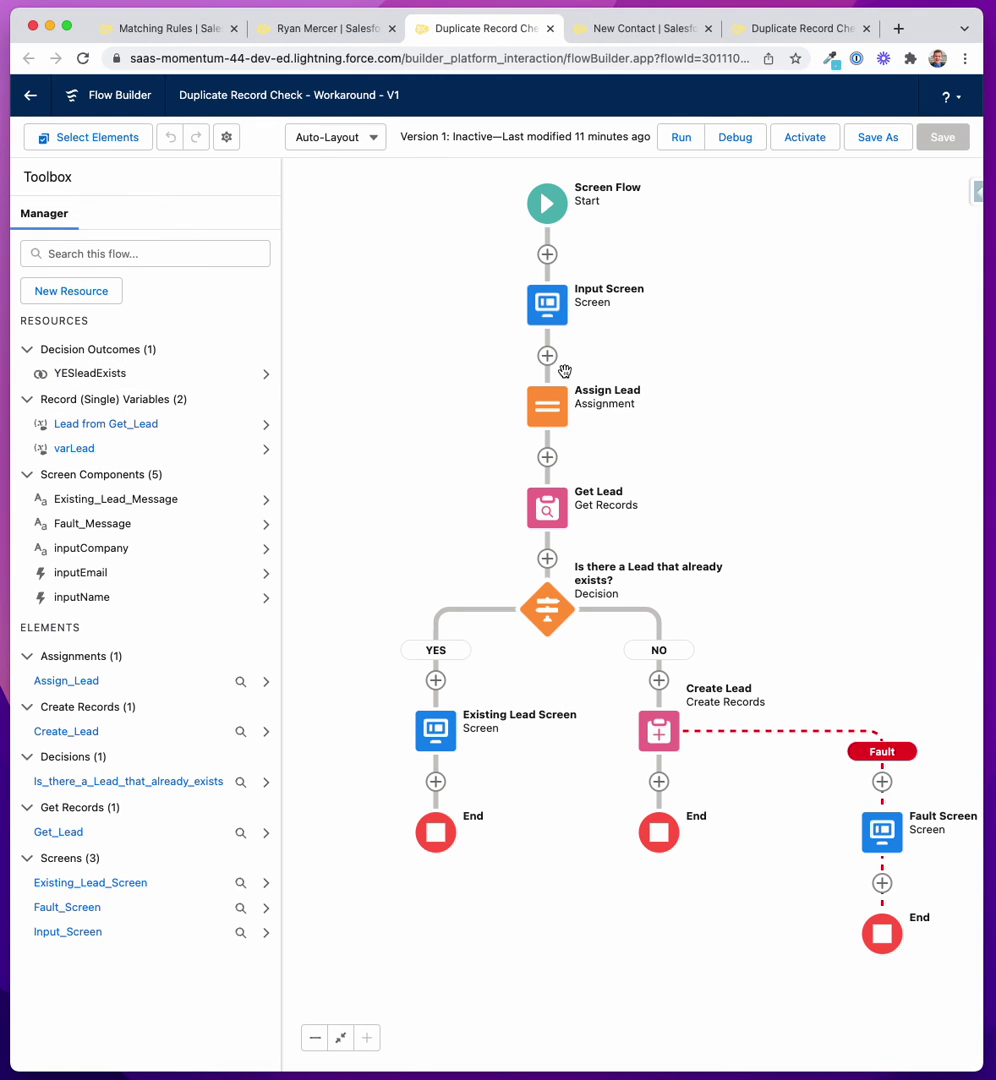
Step: In the Workaround flow, inspect the Get Lead filter conditions and the outcome conditions of the existing-lead decision
double_click(550, 510)
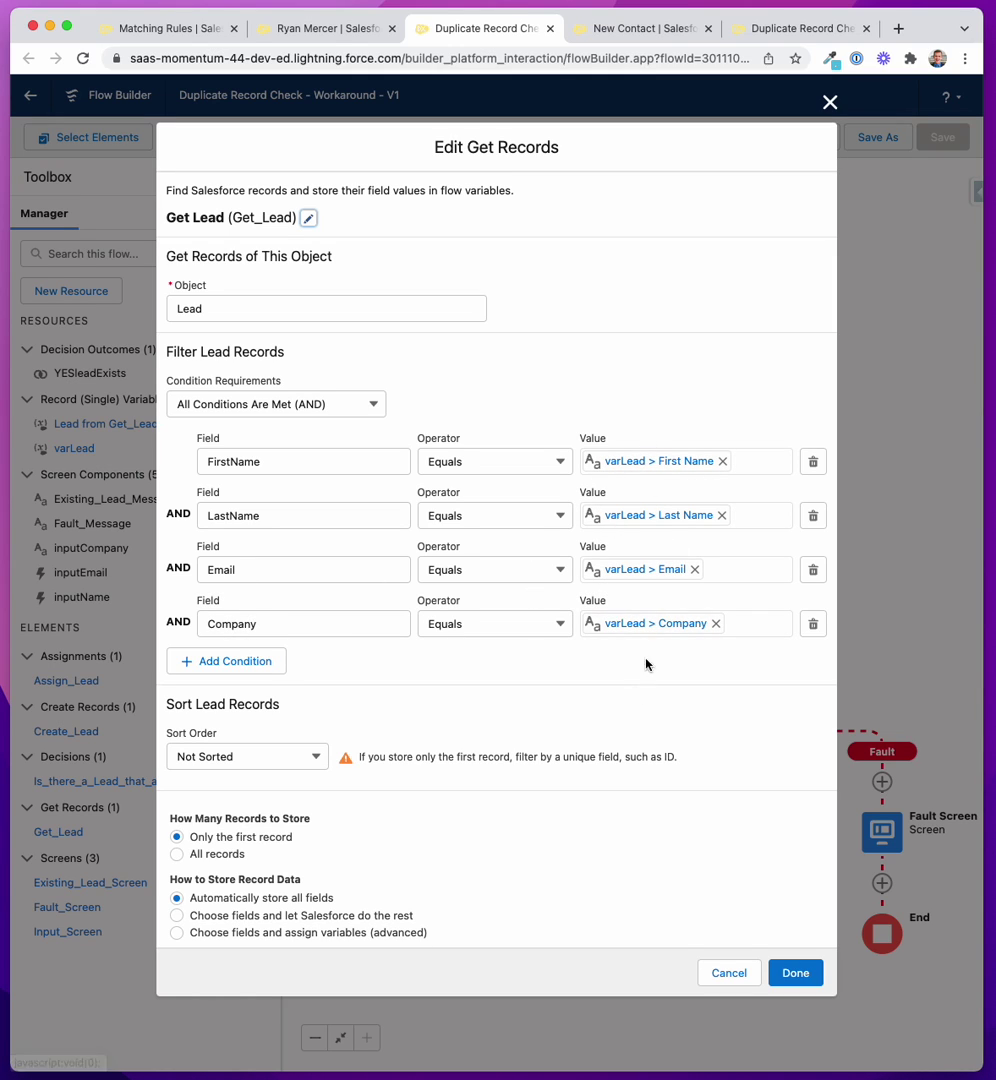
left_click(829, 103)
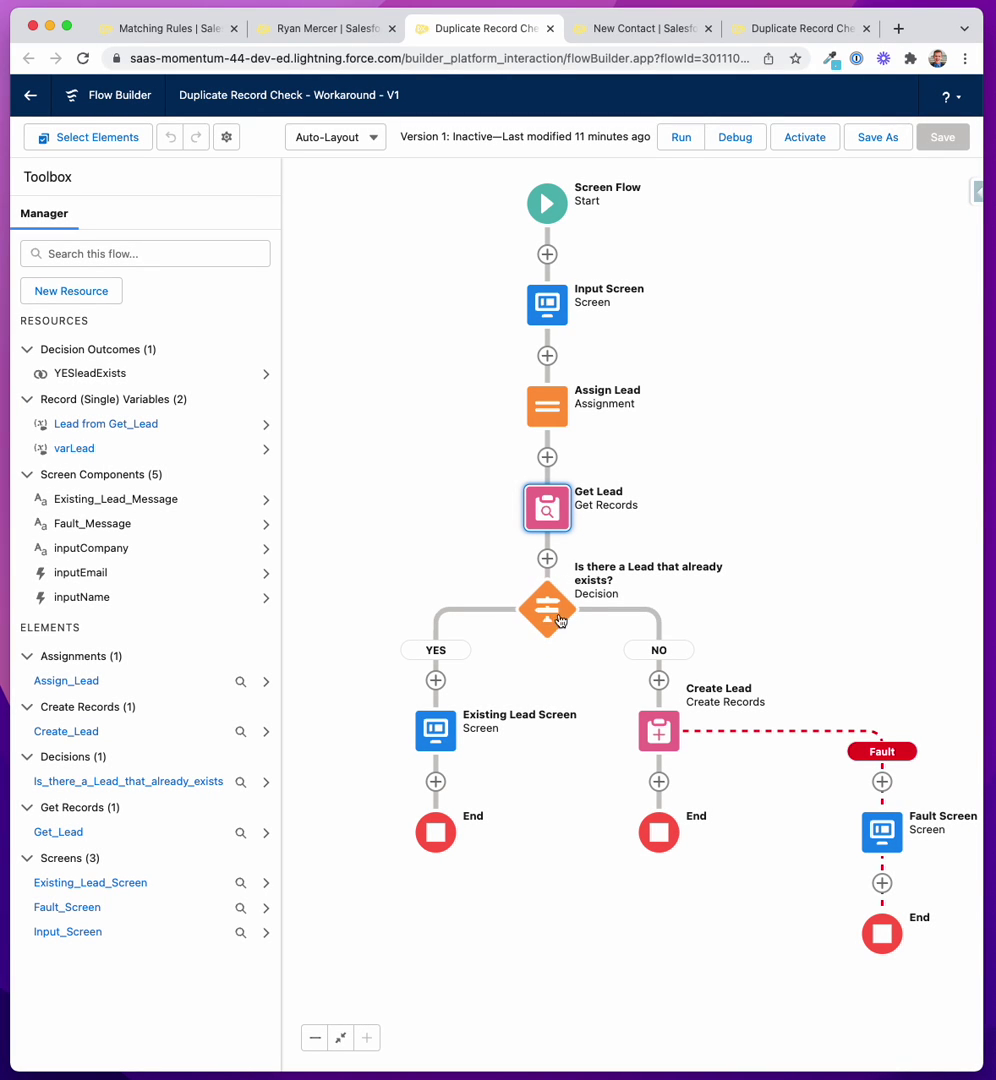
left_click(560, 620)
left_click(545, 769)
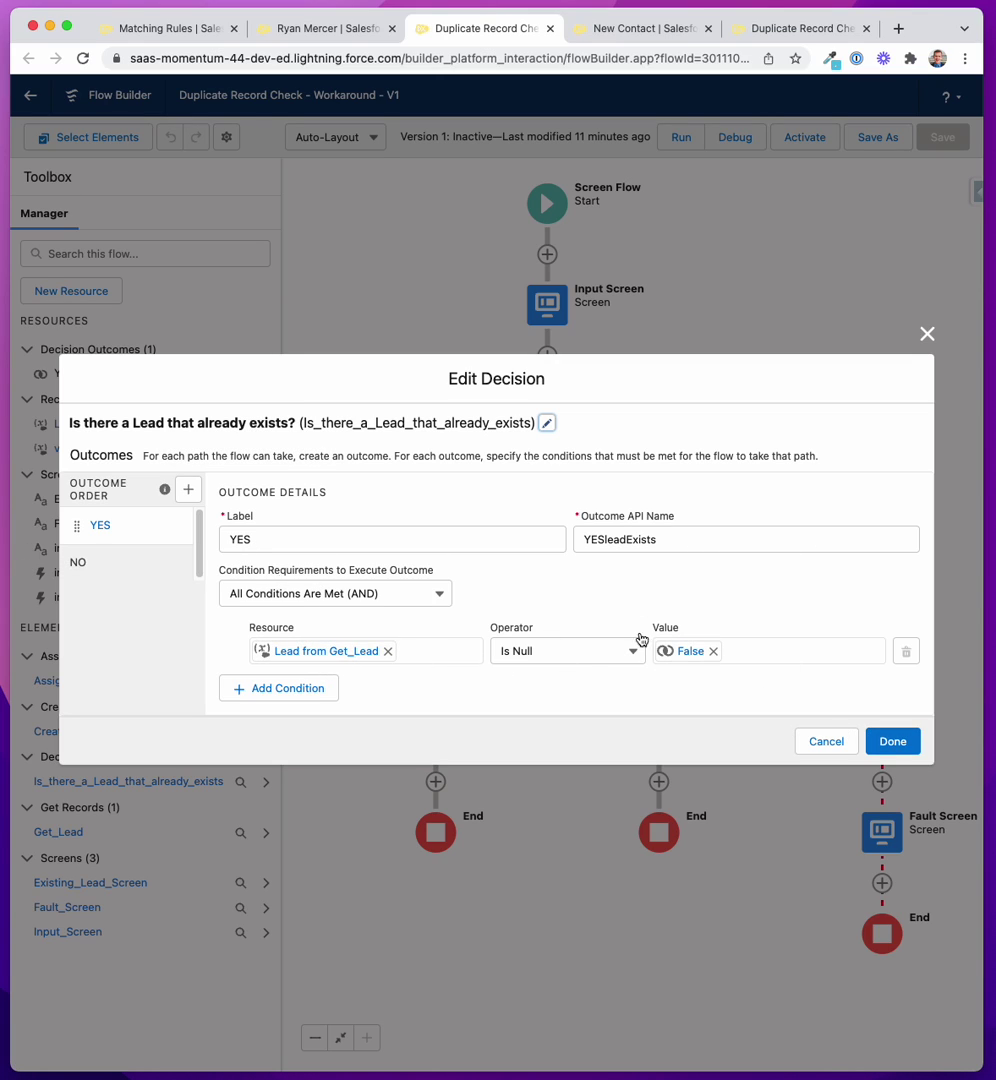
left_click(895, 741)
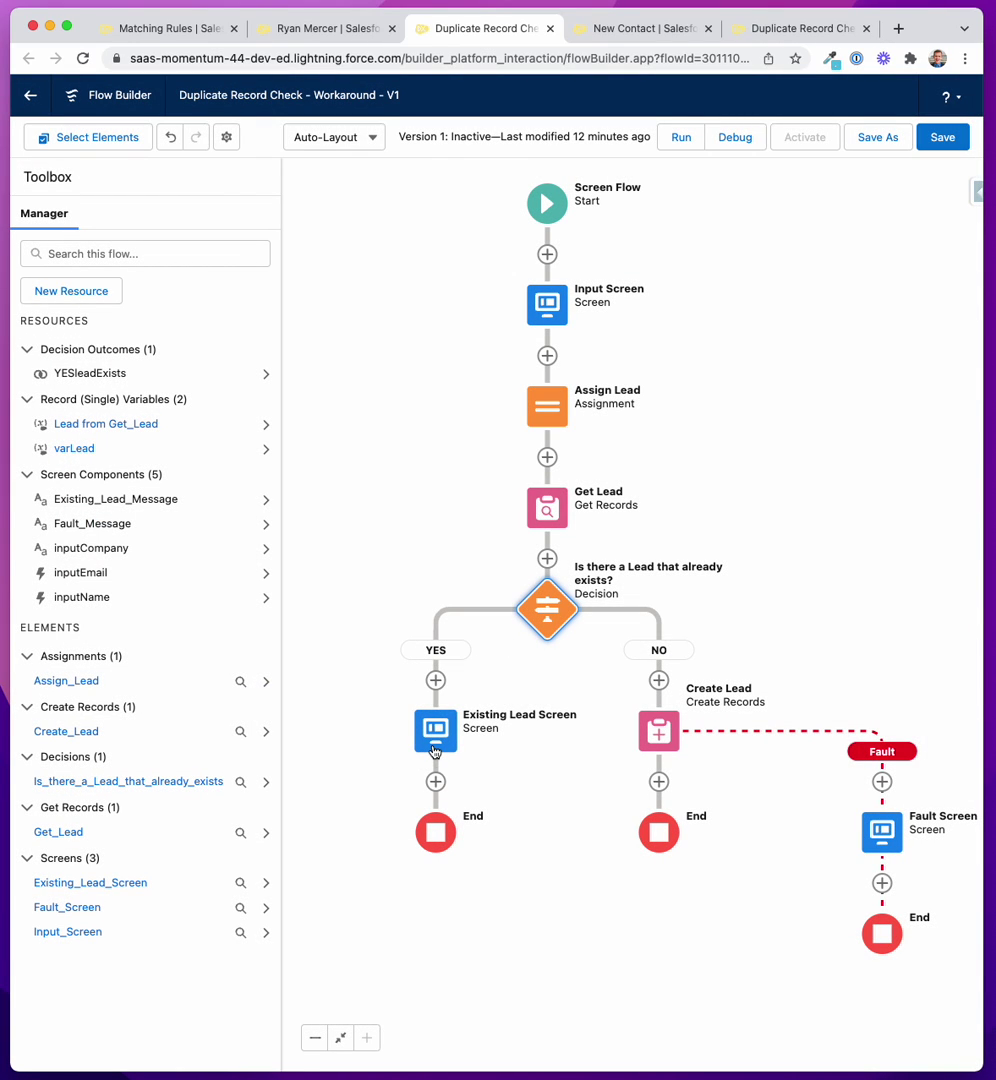
Step: Check the Existing Lead Screen's text and debug the Workaround flow with the prefilled lead details
double_click(435, 750)
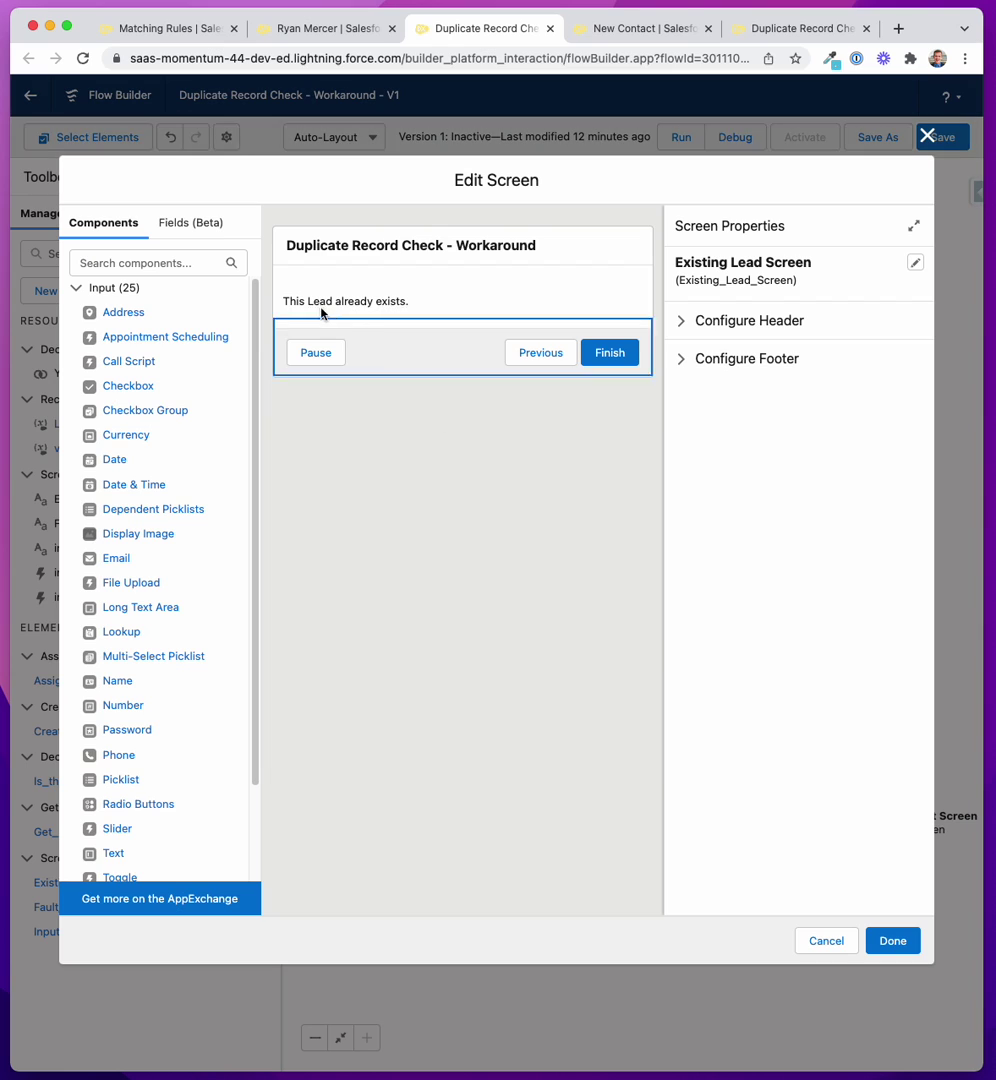
left_click(927, 136)
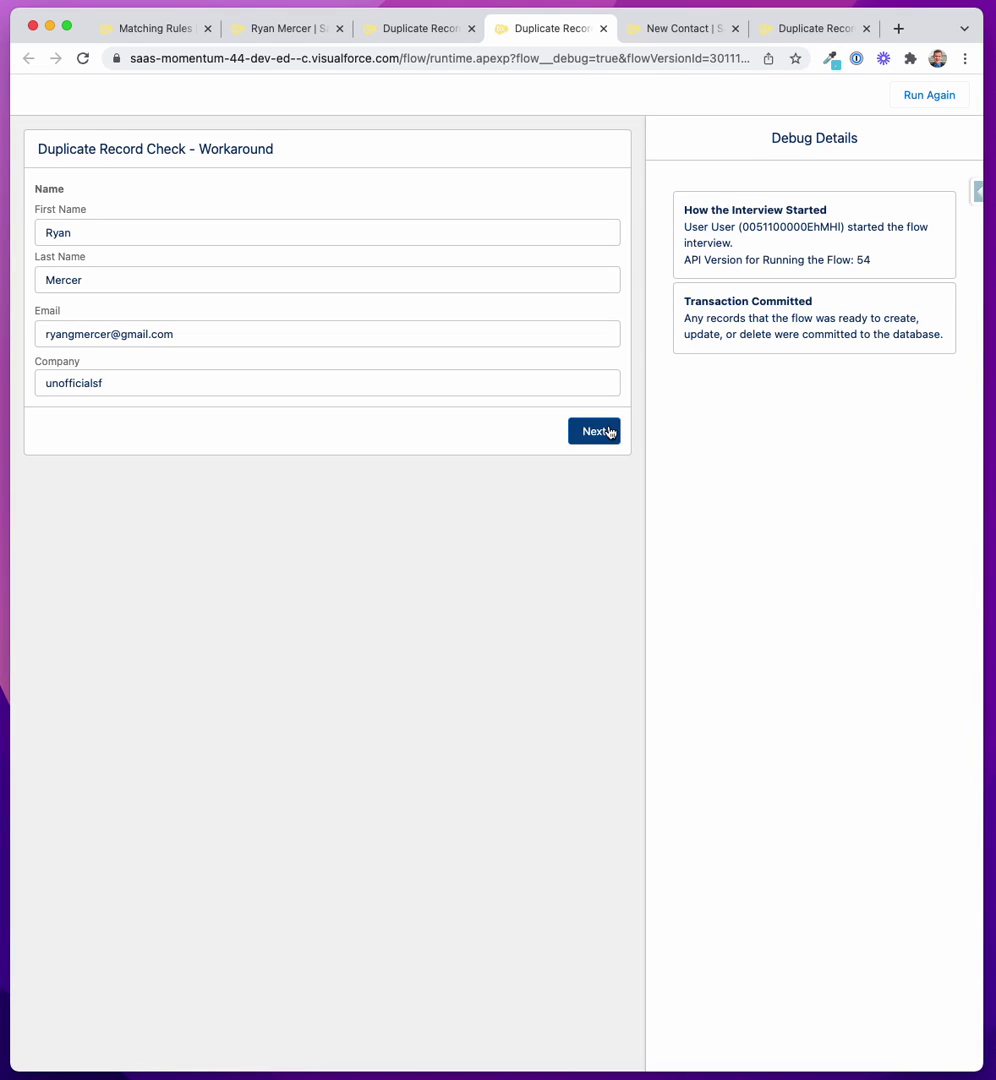
left_click(594, 431)
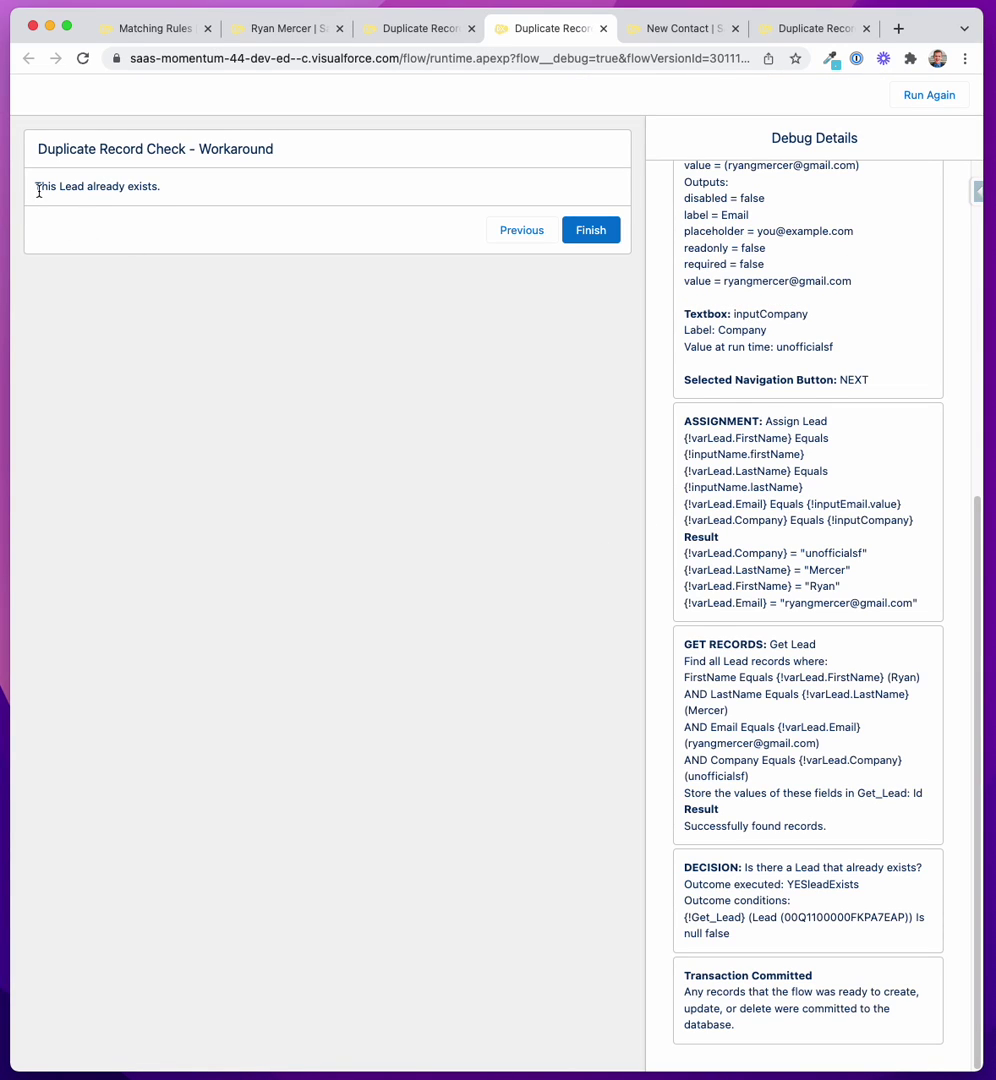
left_click_drag(36, 188, 224, 200)
Step: Delete the existing lead record and confirm the deletion
left_click(228, 29)
left_click(944, 192)
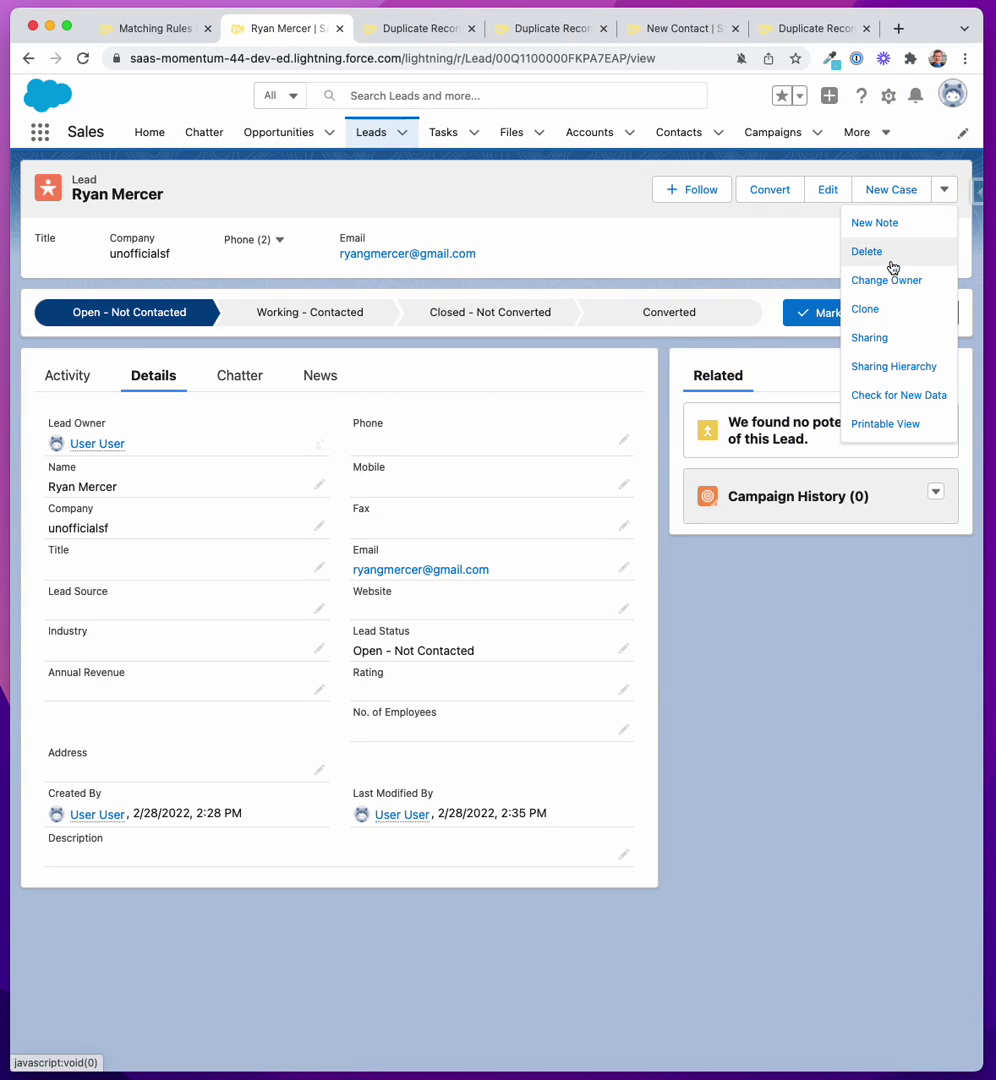
left_click(891, 252)
left_click(696, 606)
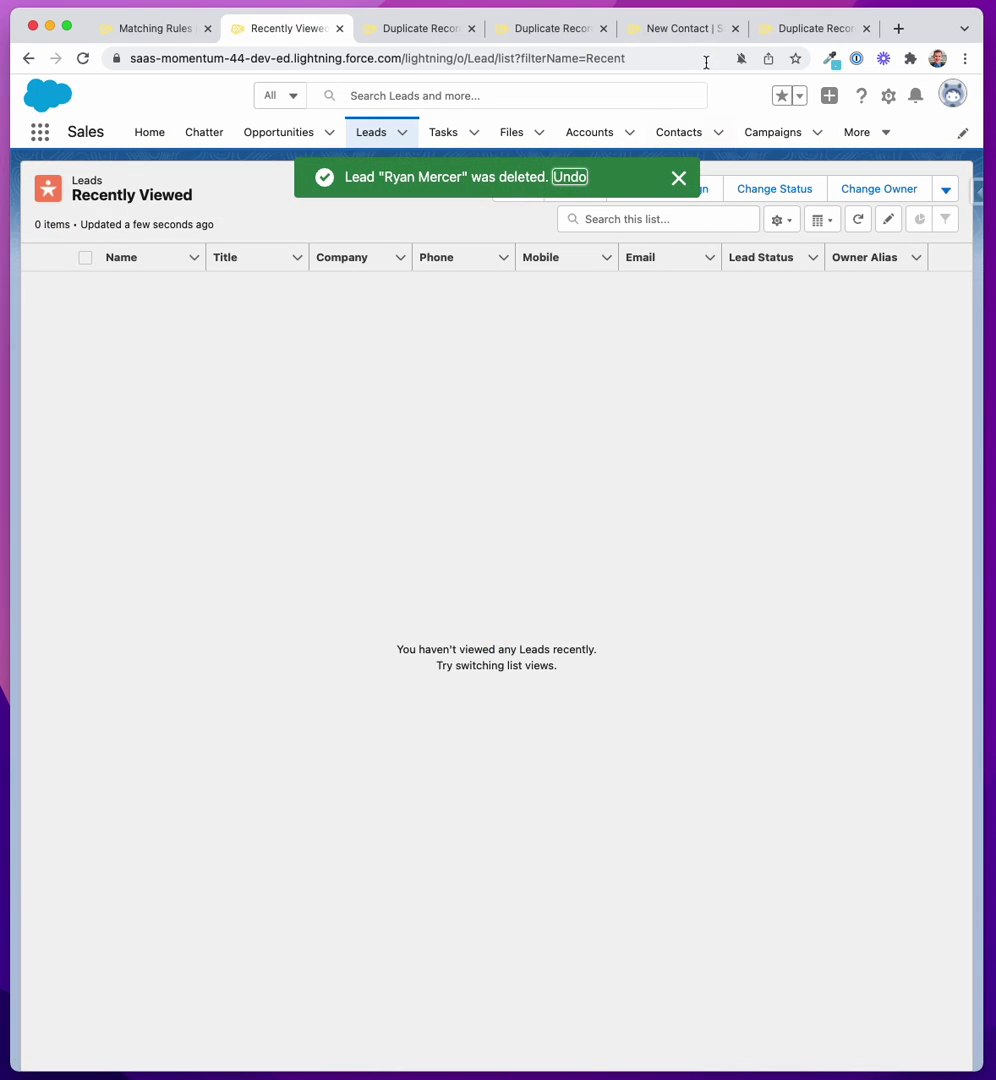
Step: Save the prefilled new contact under the unofficialsf account despite the similar records alert
left_click(682, 30)
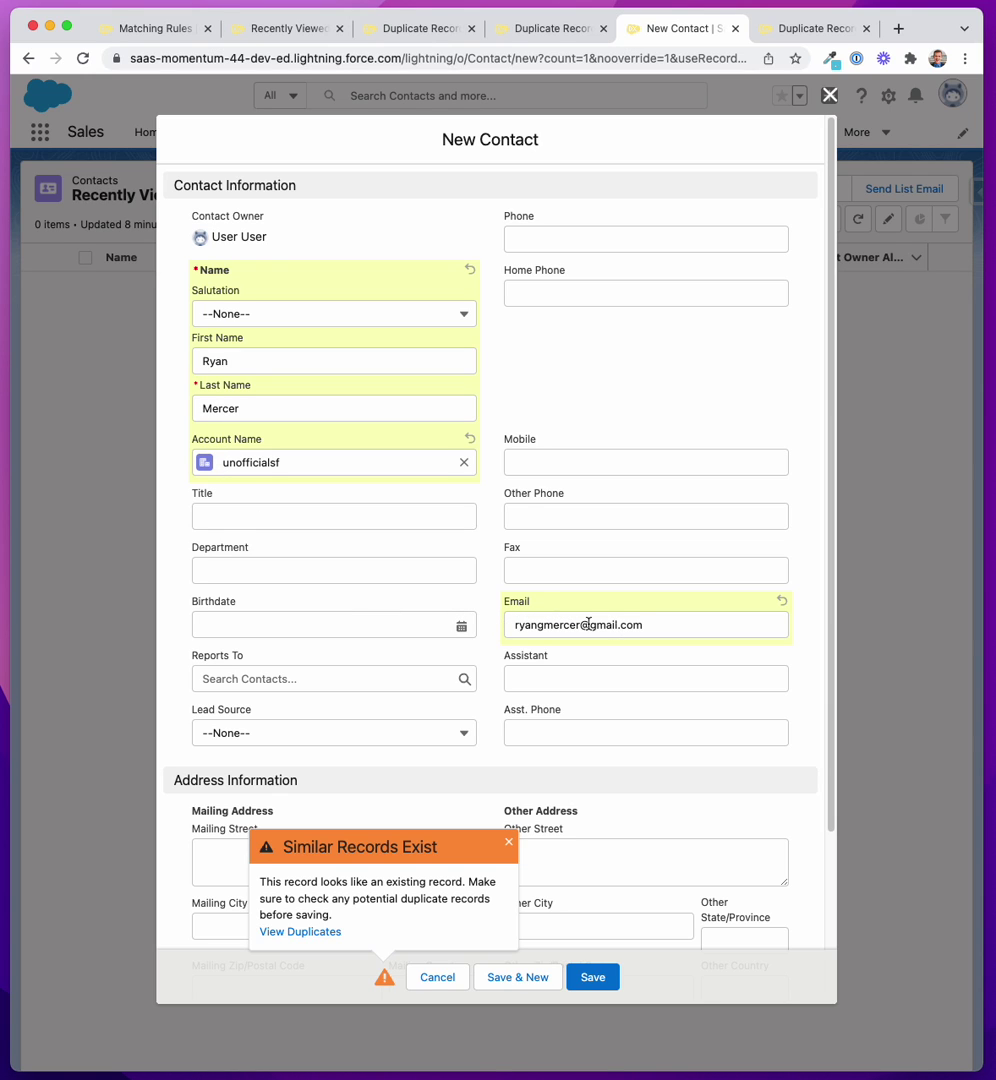
left_click(590, 977)
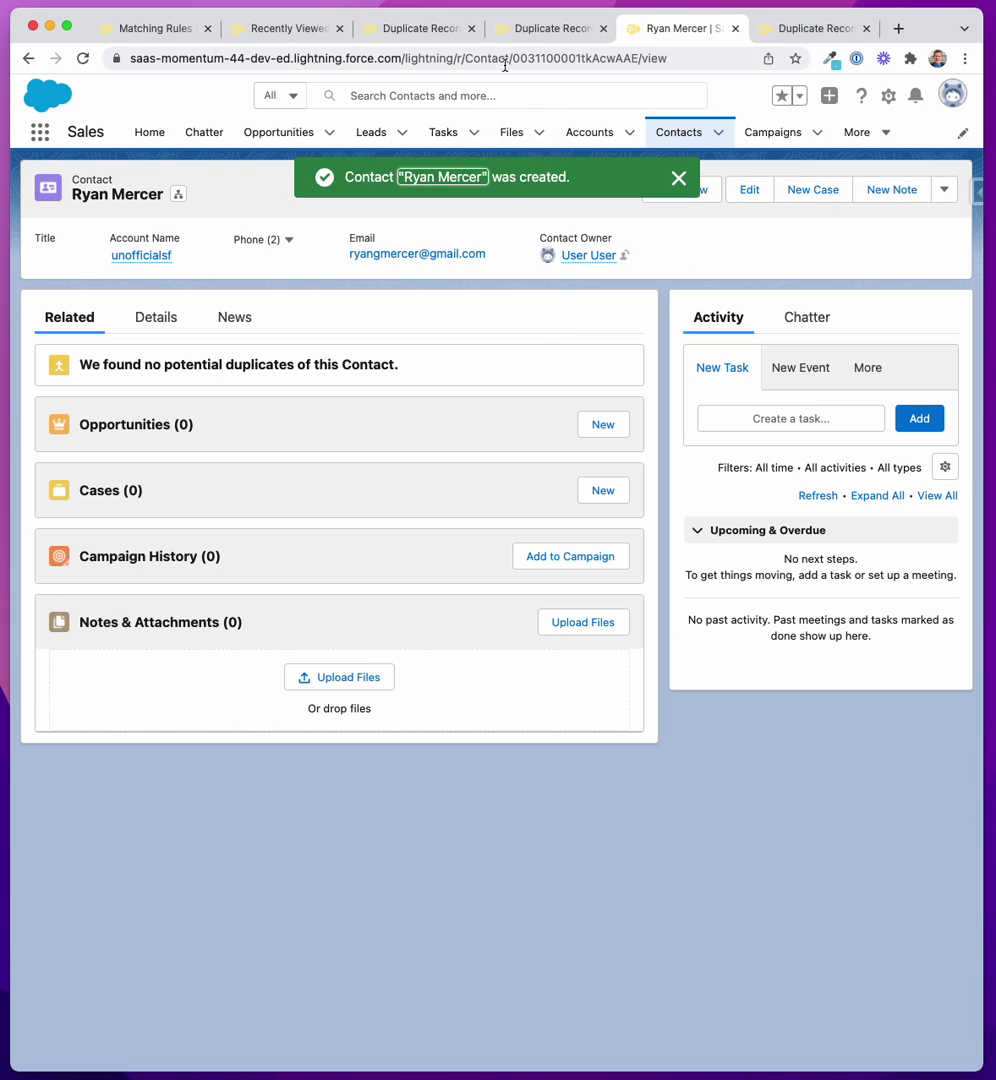
Step: Close the old debug run, debug the Workaround flow again with the prefilled lead details, and read the resulting message
left_click(511, 40)
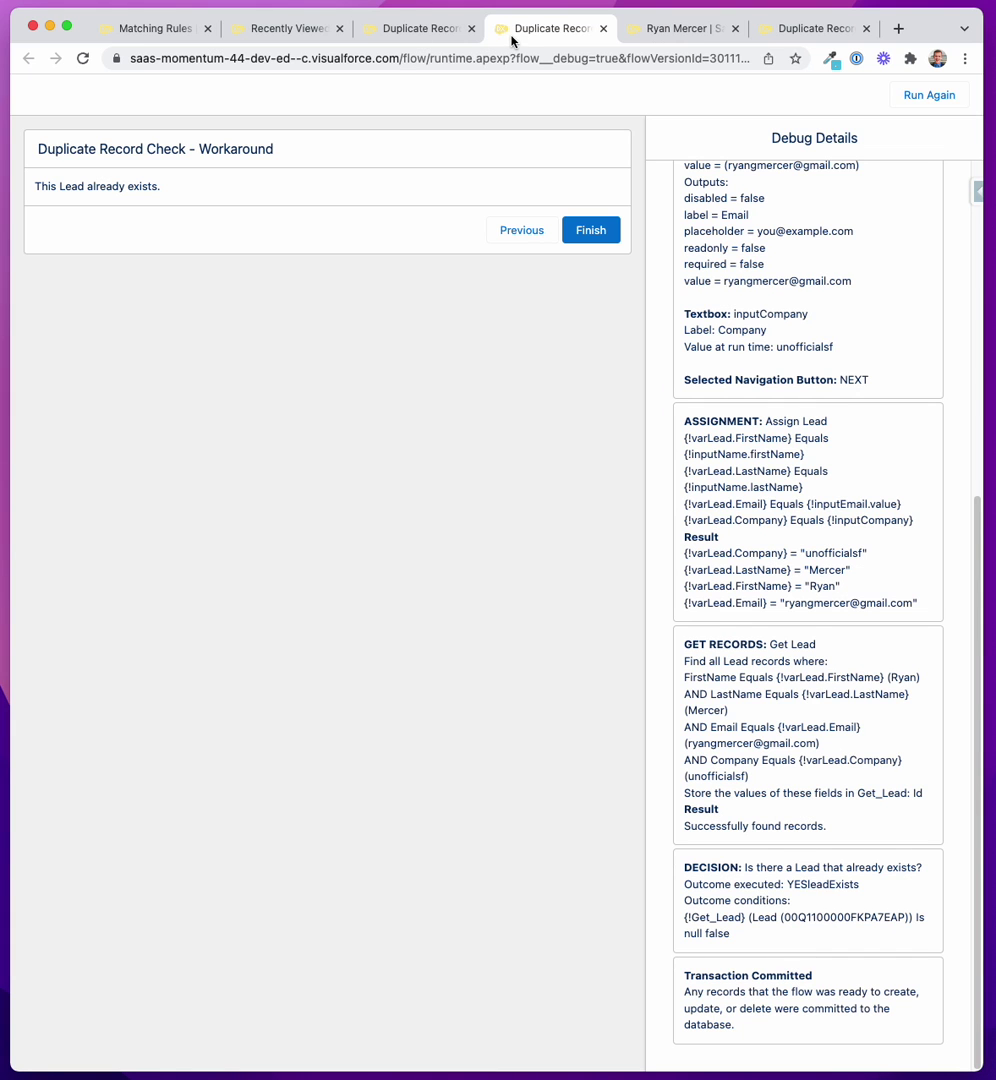
left_click(603, 30)
left_click(430, 38)
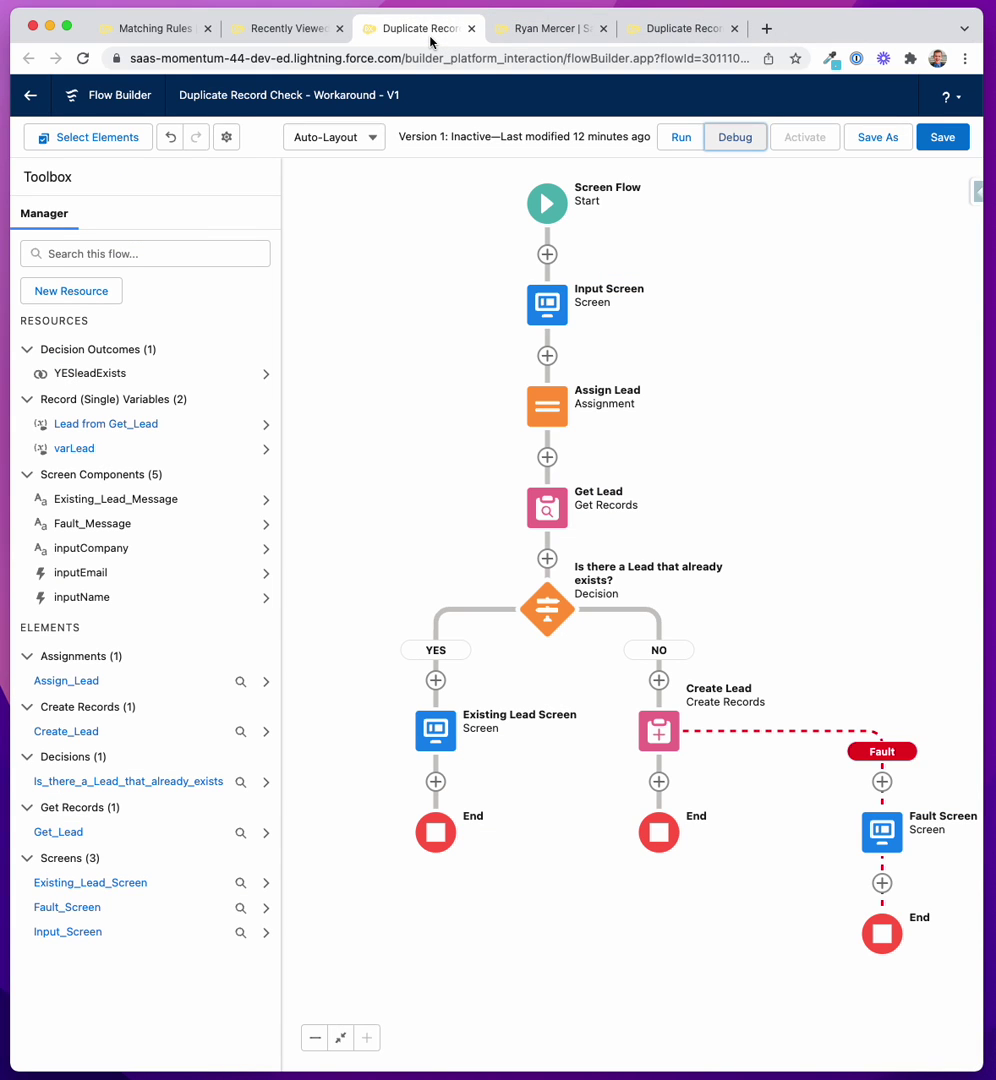
left_click(733, 137)
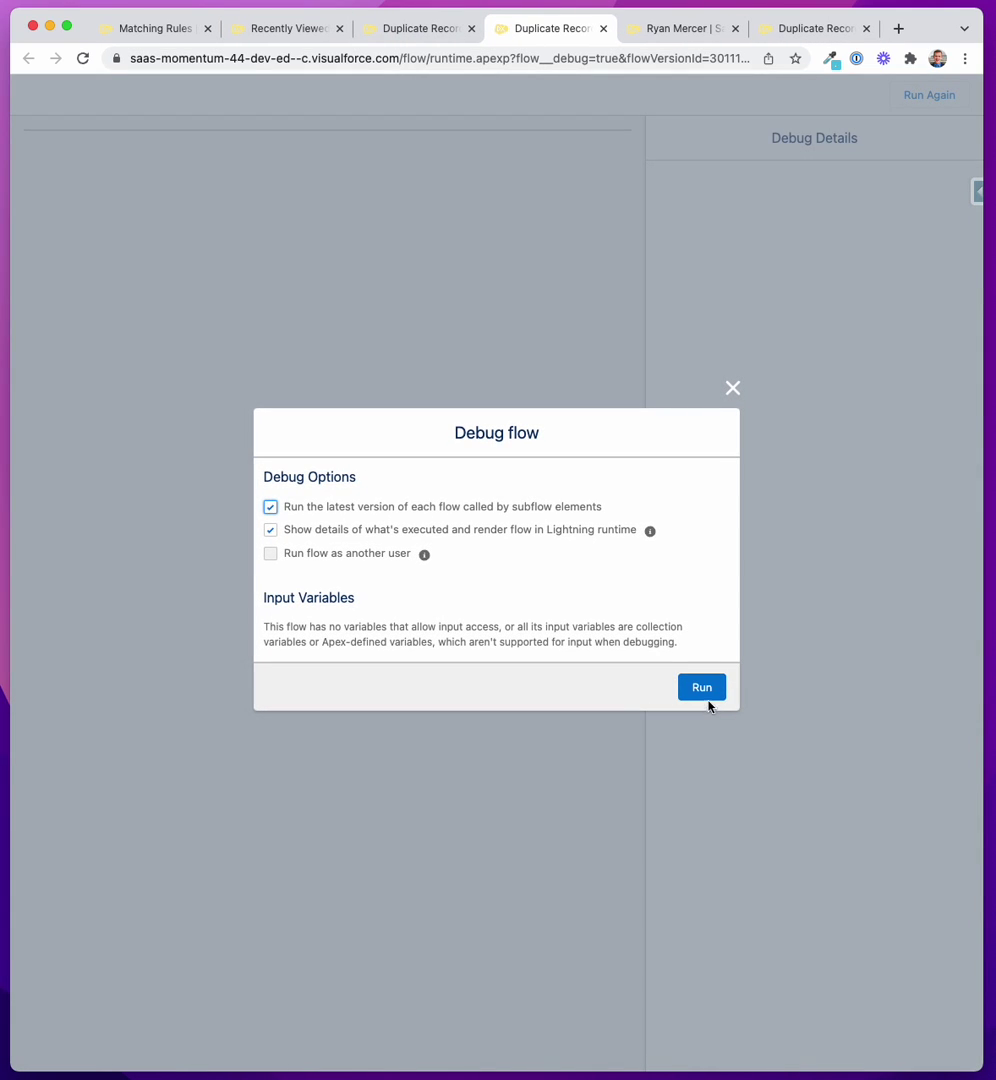
left_click(705, 690)
left_click(603, 440)
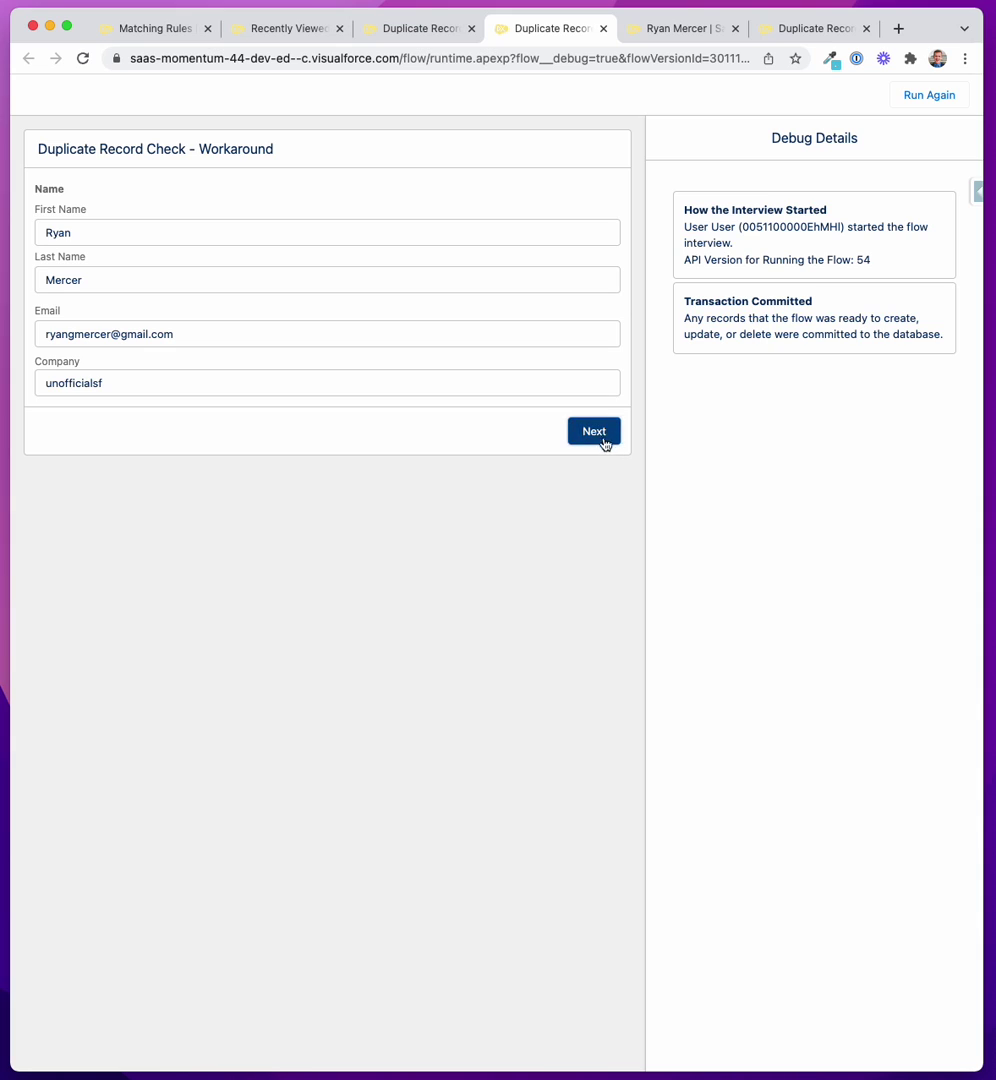
left_click_drag(33, 188, 461, 204)
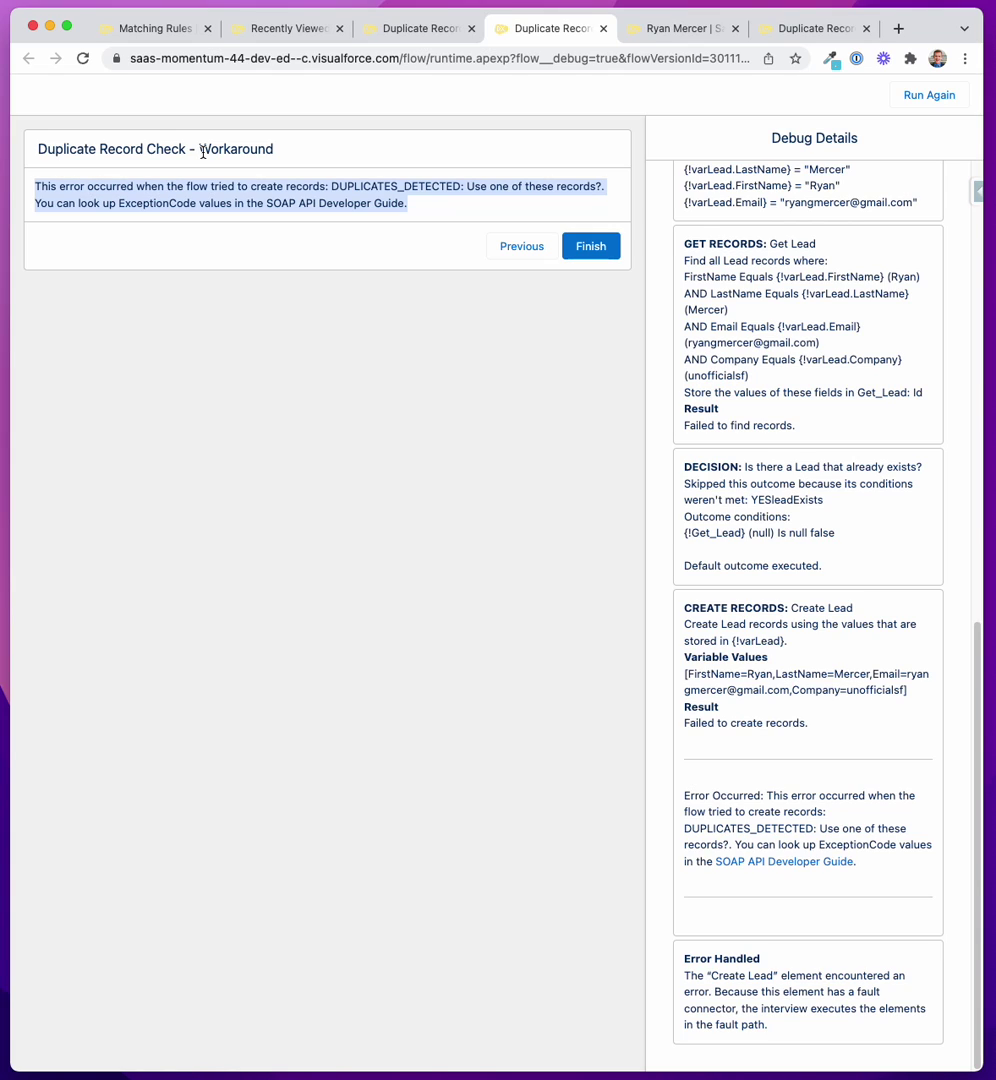
Step: Close the Workaround flow without saving, along with its debug run and the contact record
left_click(410, 30)
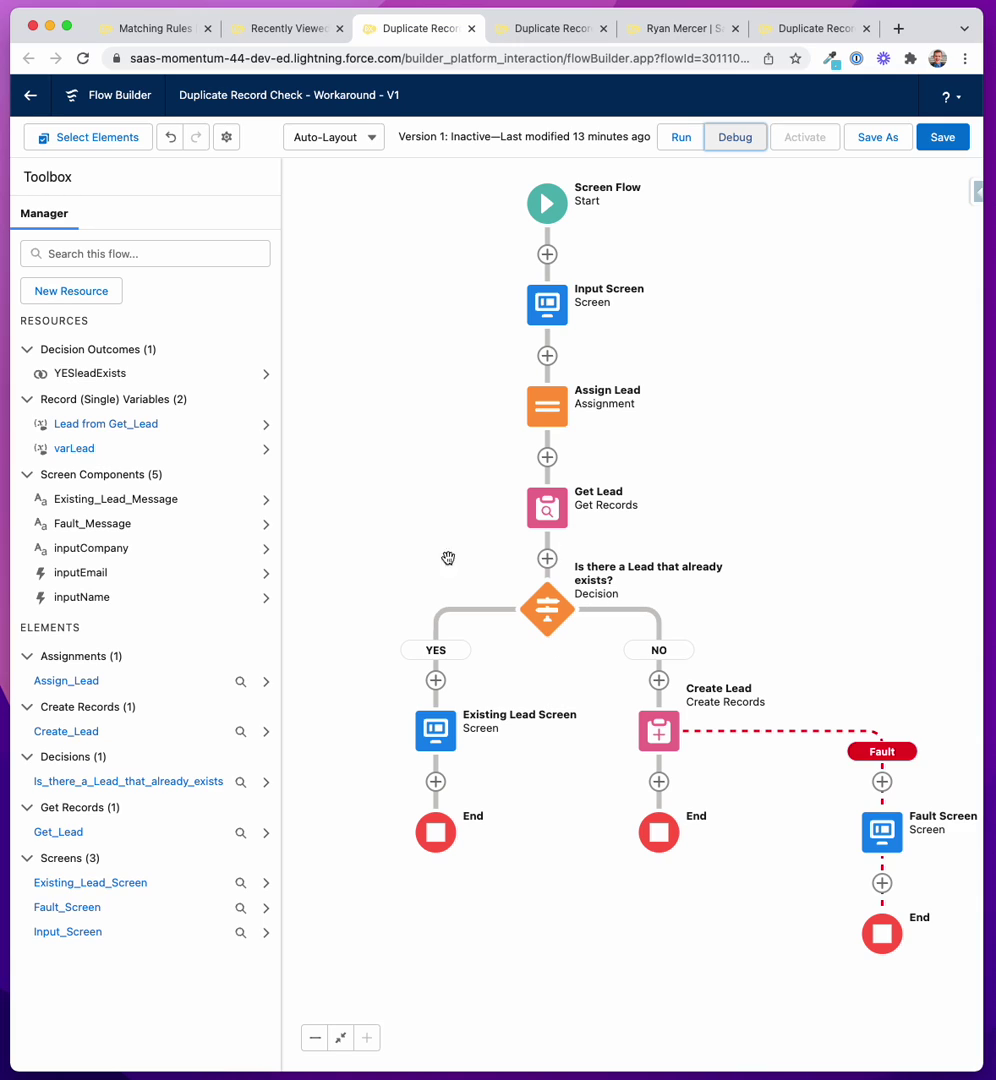
left_click(471, 28)
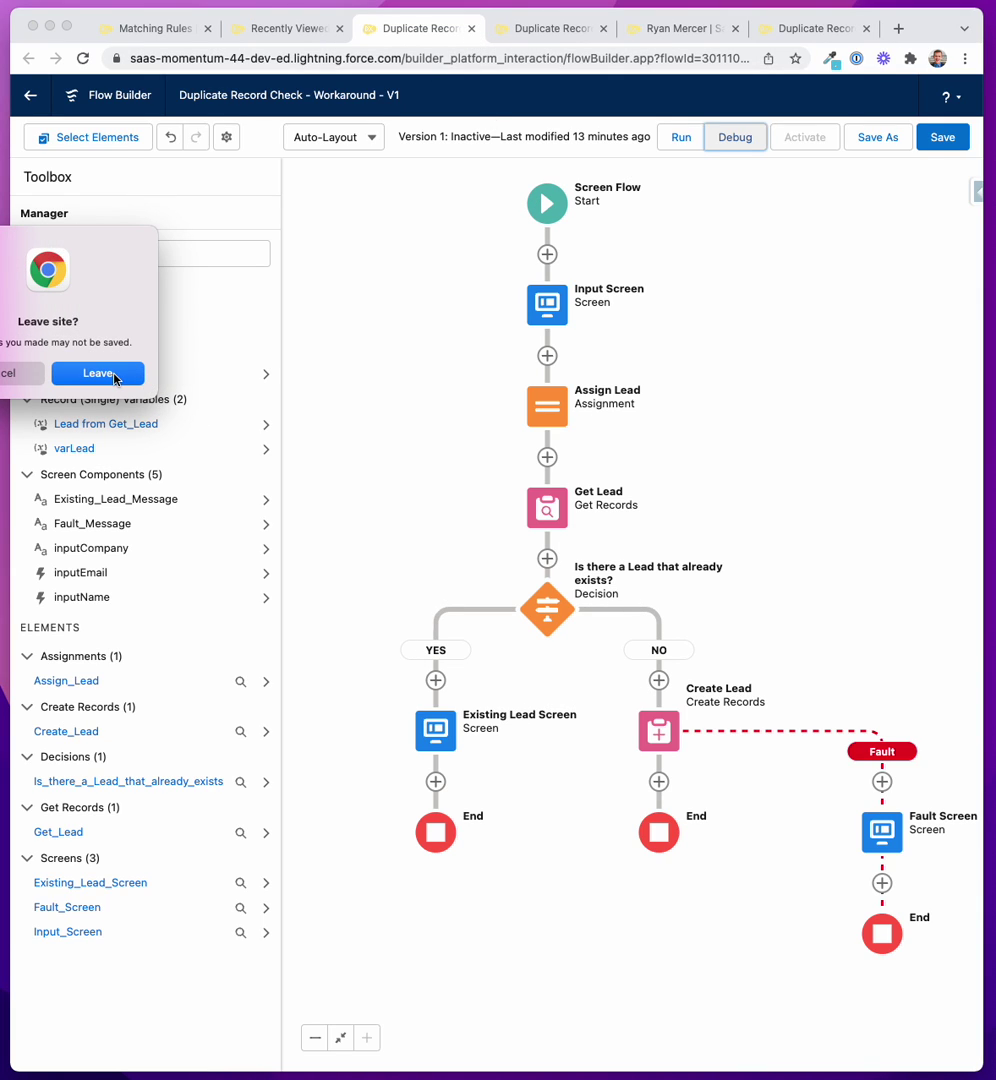
left_click(112, 374)
left_click(552, 30)
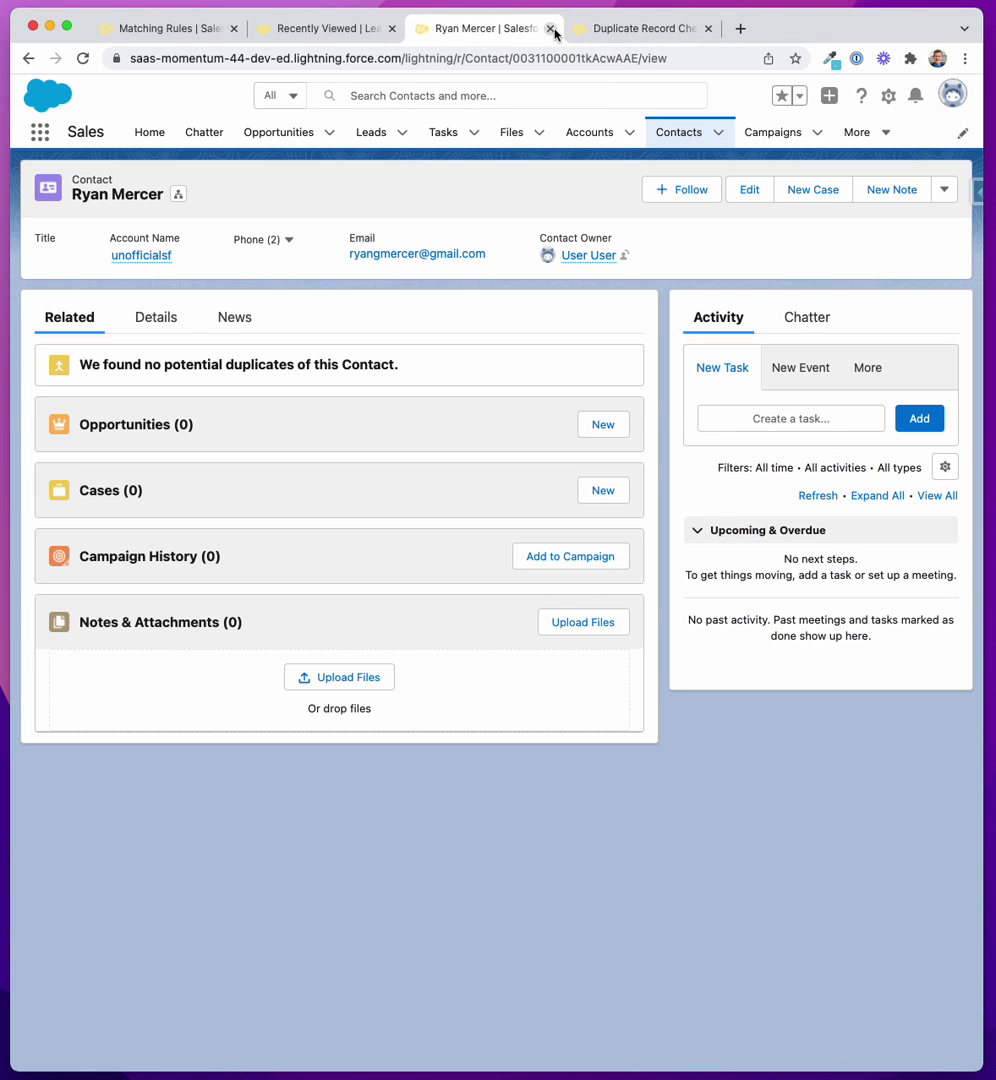
left_click(552, 30)
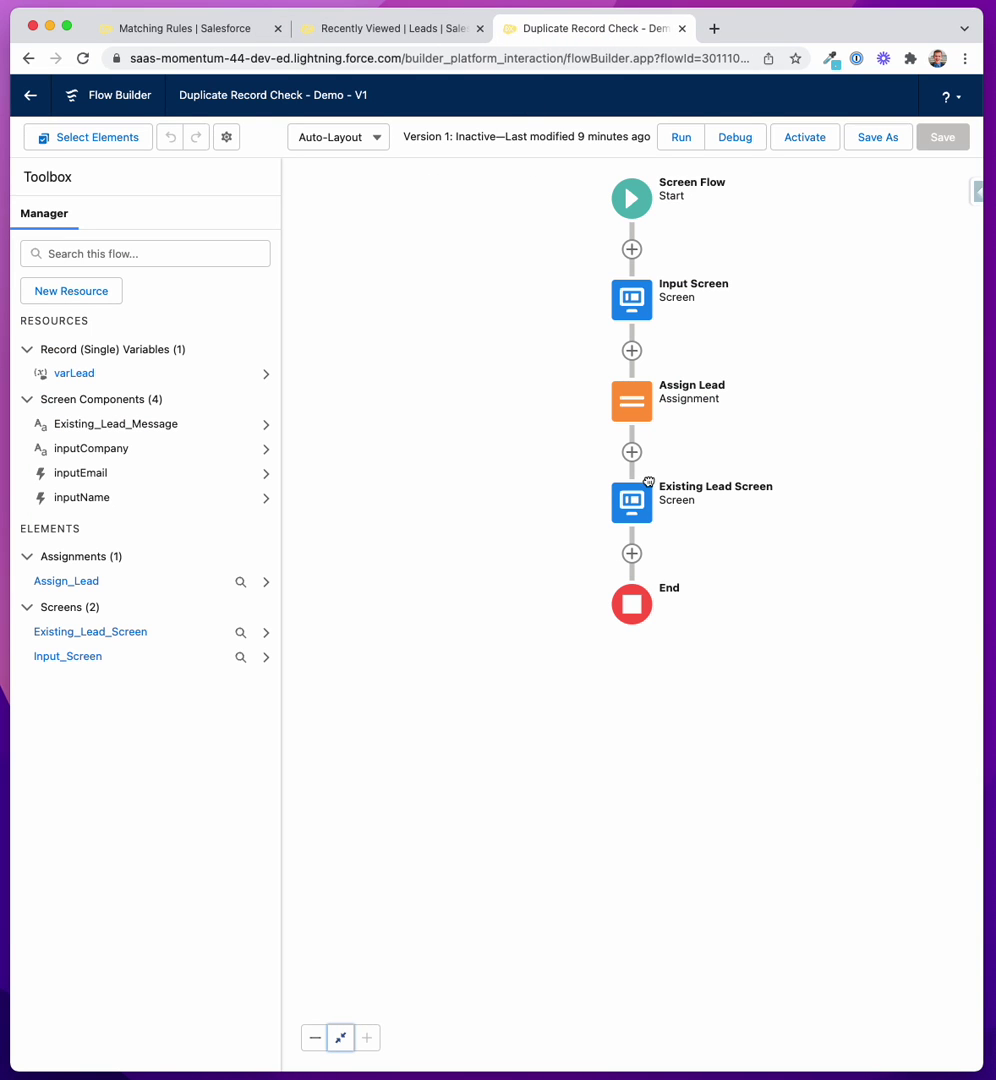
Step: In the Duplicate Record Check - Demo flow, inspect the Input Screen fields and the Assign Lead variable values
double_click(632, 295)
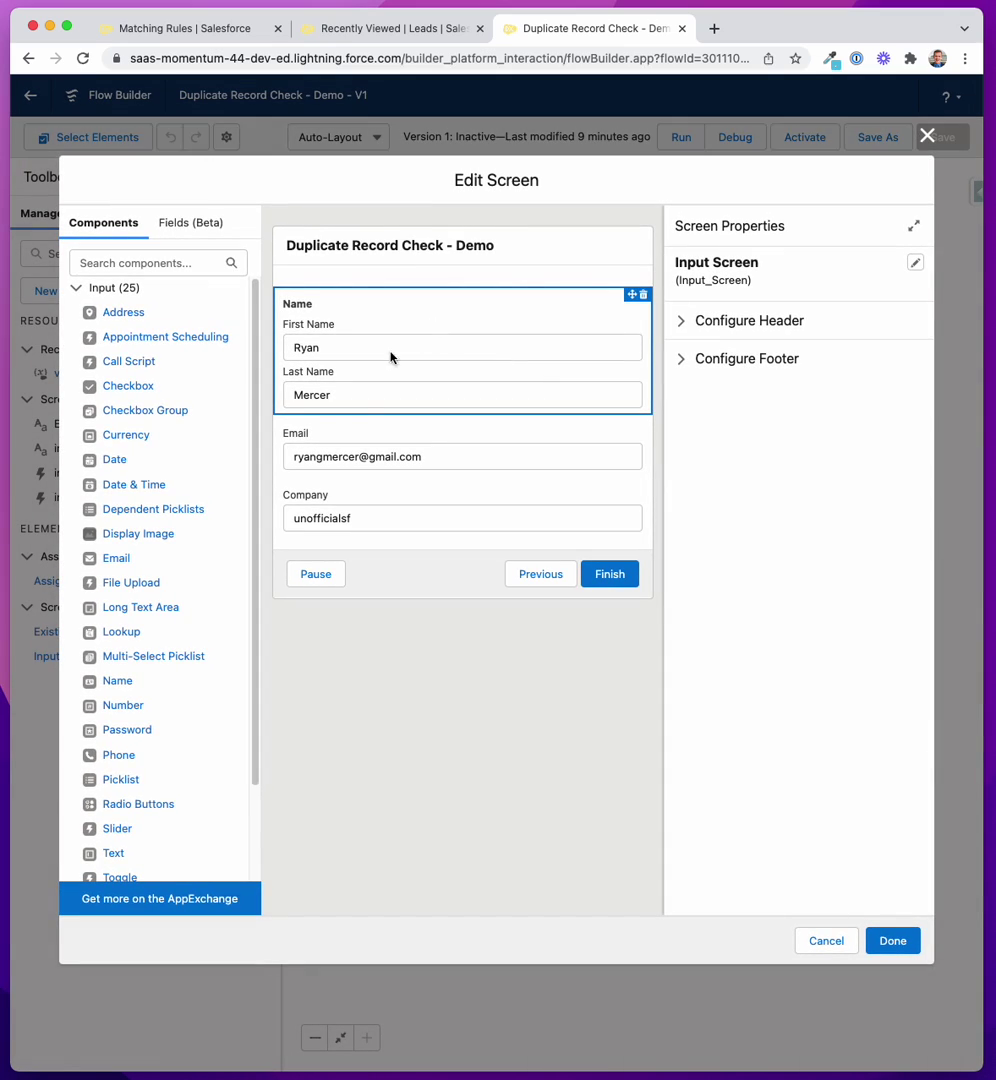
left_click(927, 135)
double_click(634, 405)
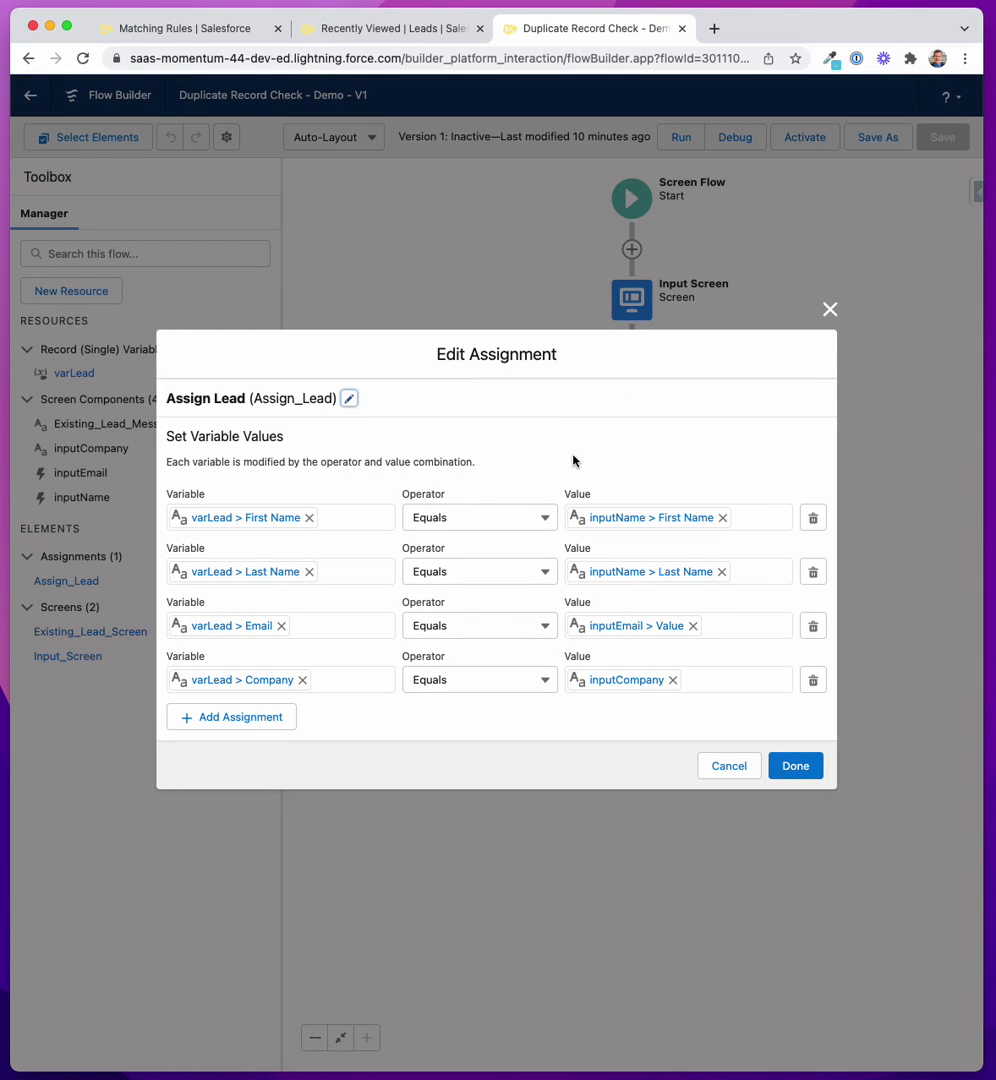
Step: Close the Assign Lead element and add a Check for Duplicate Records Apex action right after it
left_click(796, 768)
left_click(632, 452)
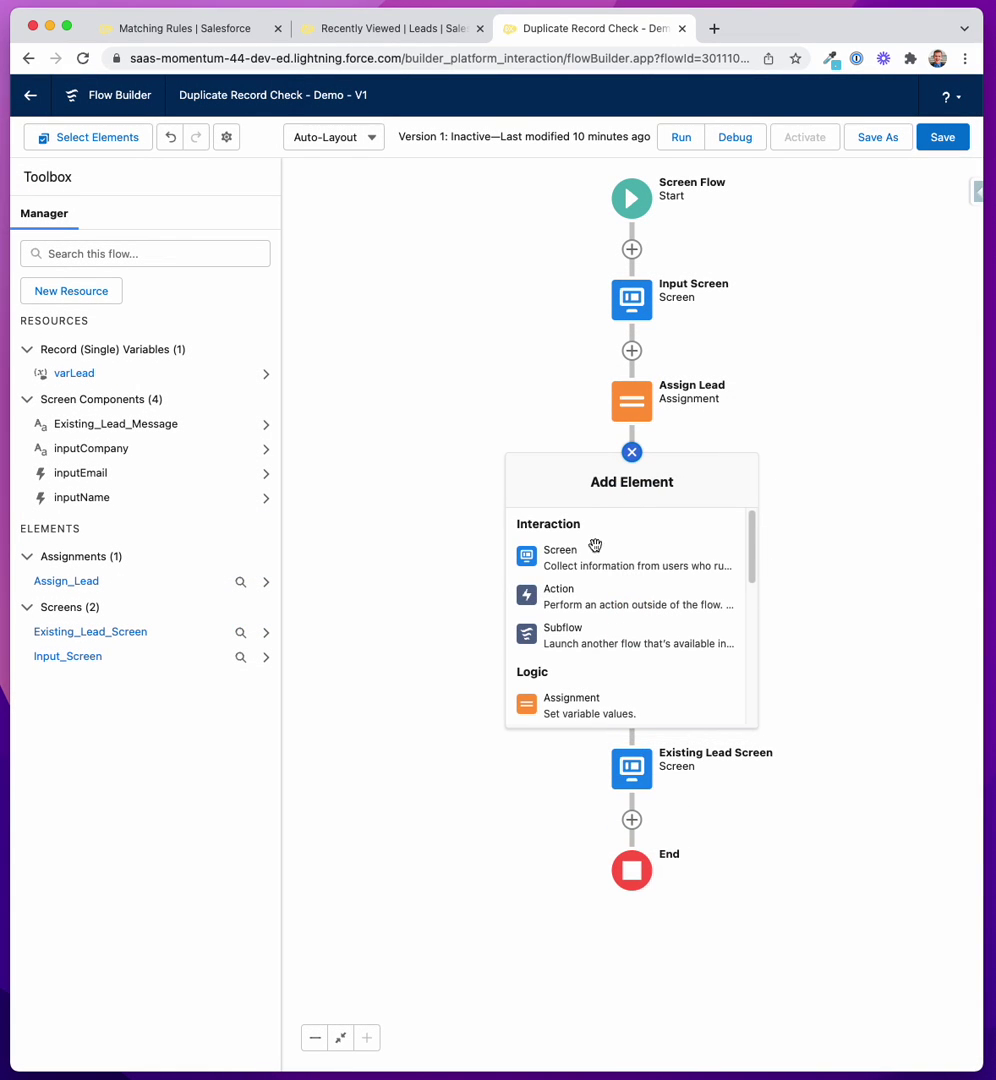
left_click(585, 602)
left_click(486, 386)
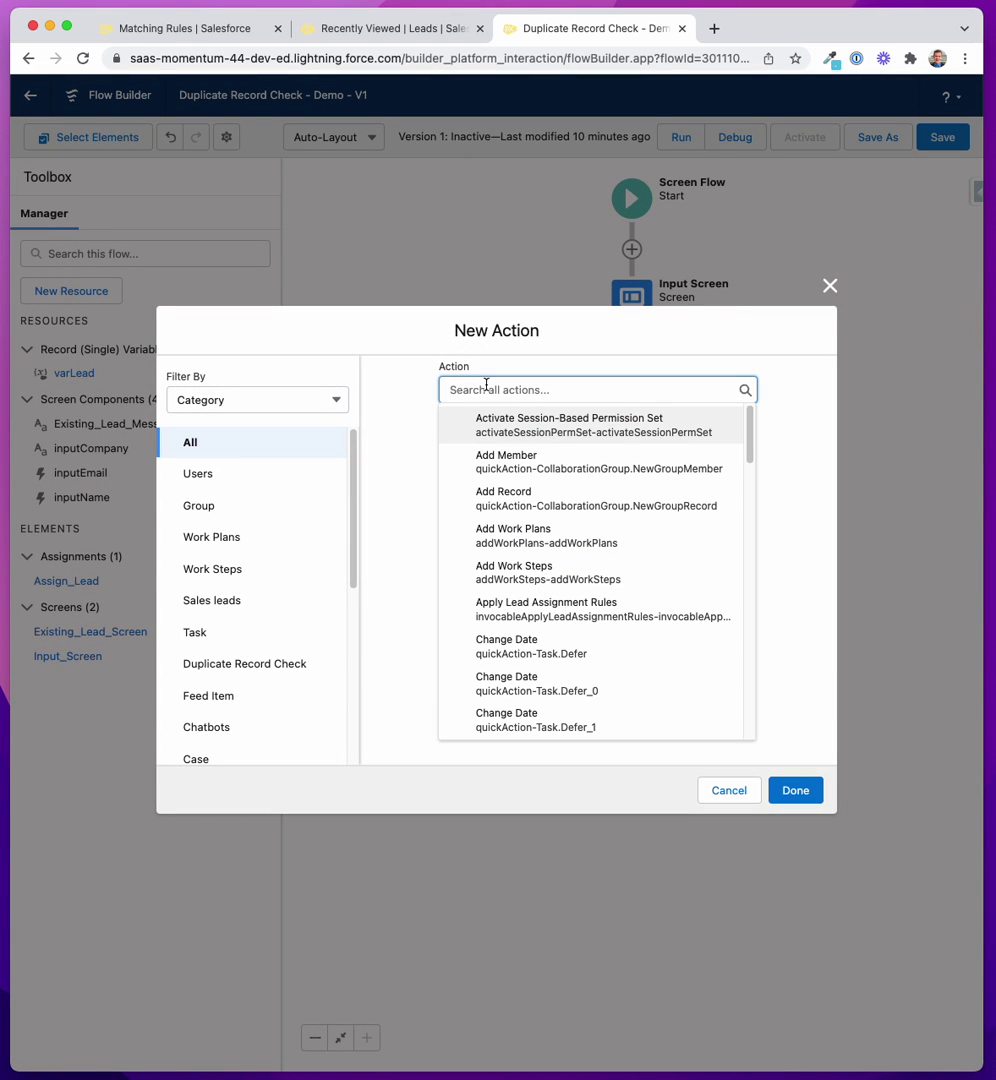
type("dupl")
key("Down")
key("Return")
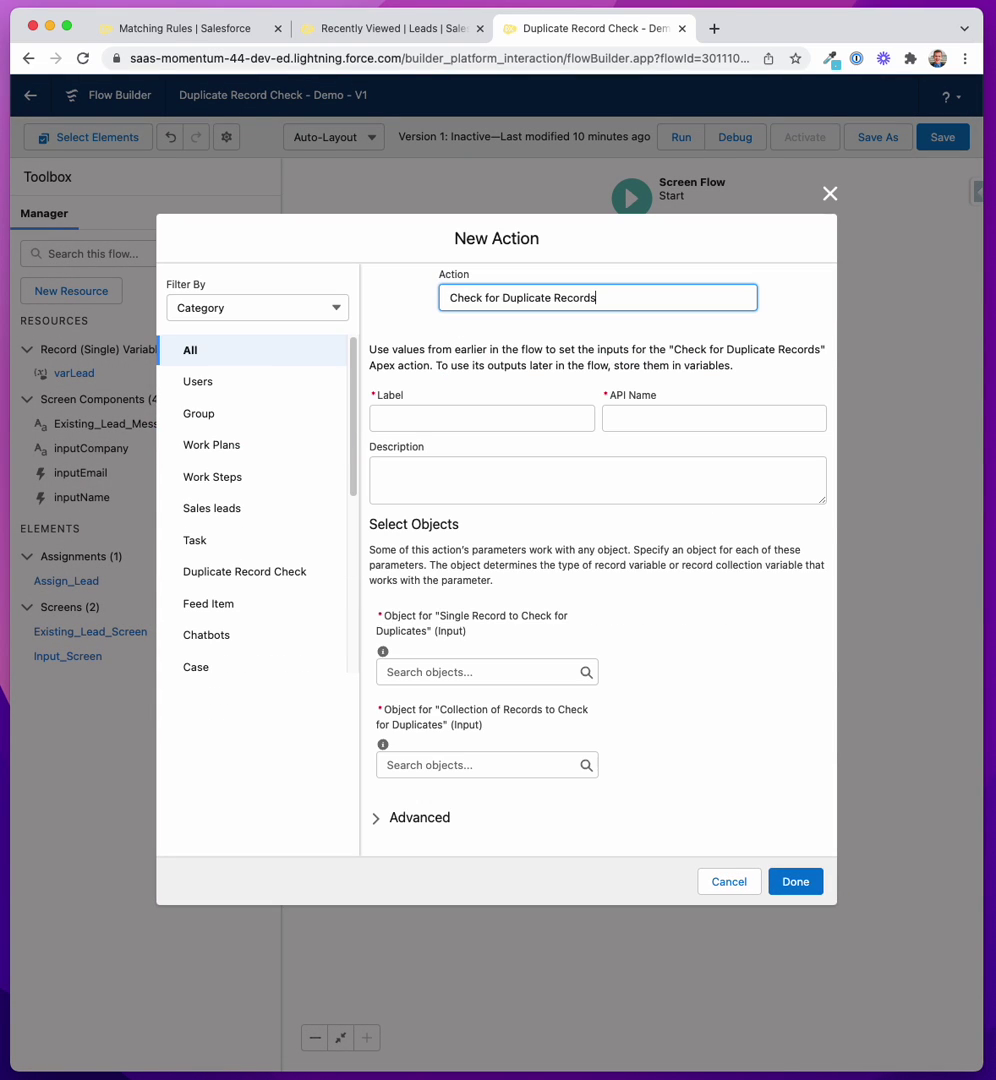
Step: Label the new action "Check for Duplicate Records", reusing the action's name, with API name Check_for_Duplicate_Records
triple_click(540, 293)
right_click(541, 293)
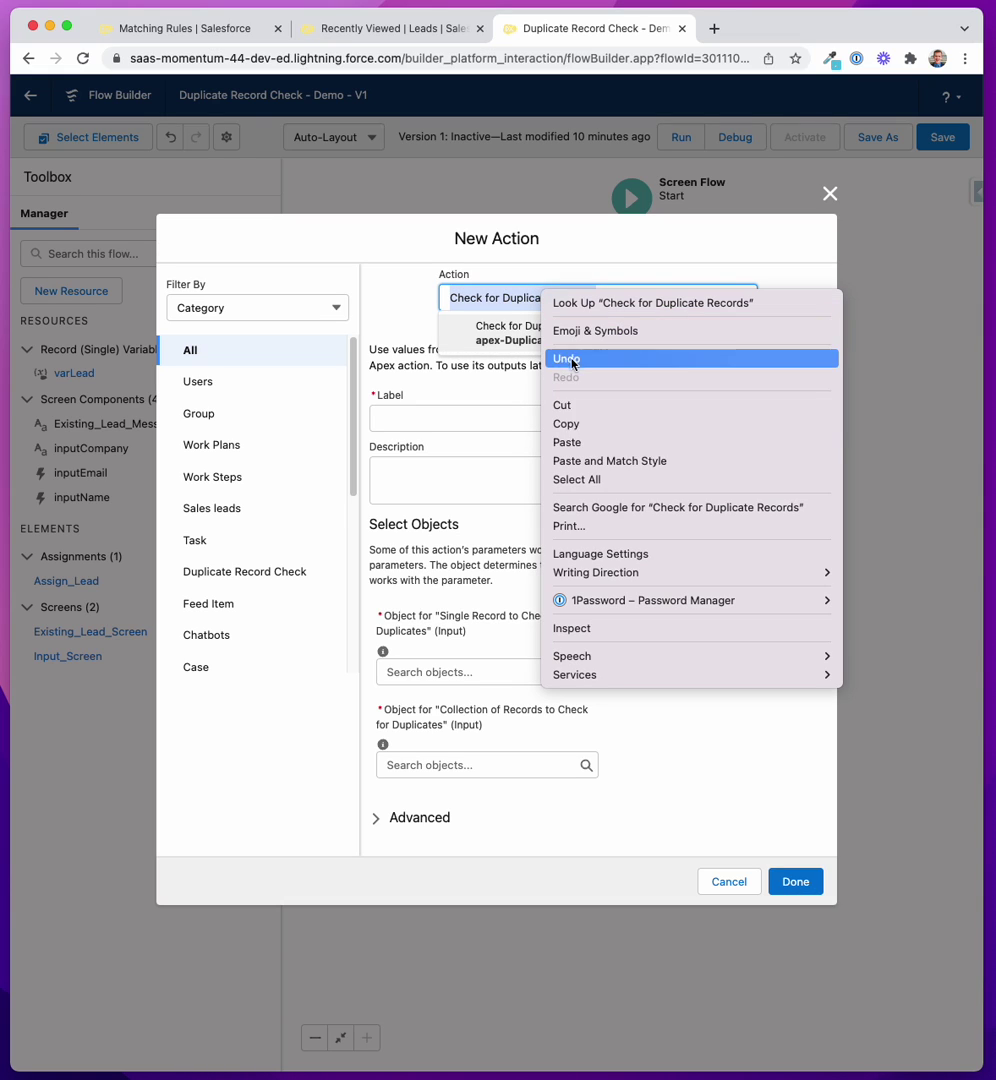
left_click(586, 424)
right_click(413, 425)
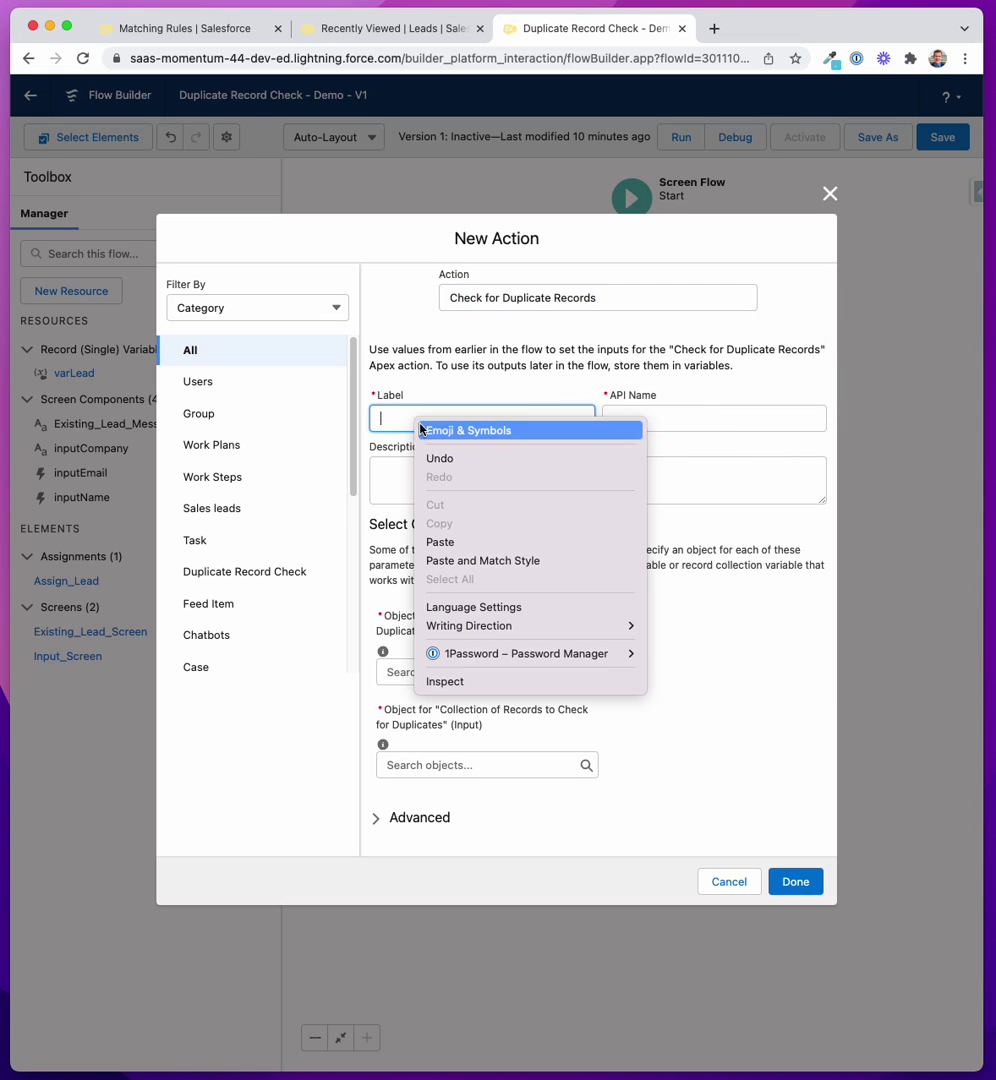
left_click(465, 544)
key("Tab")
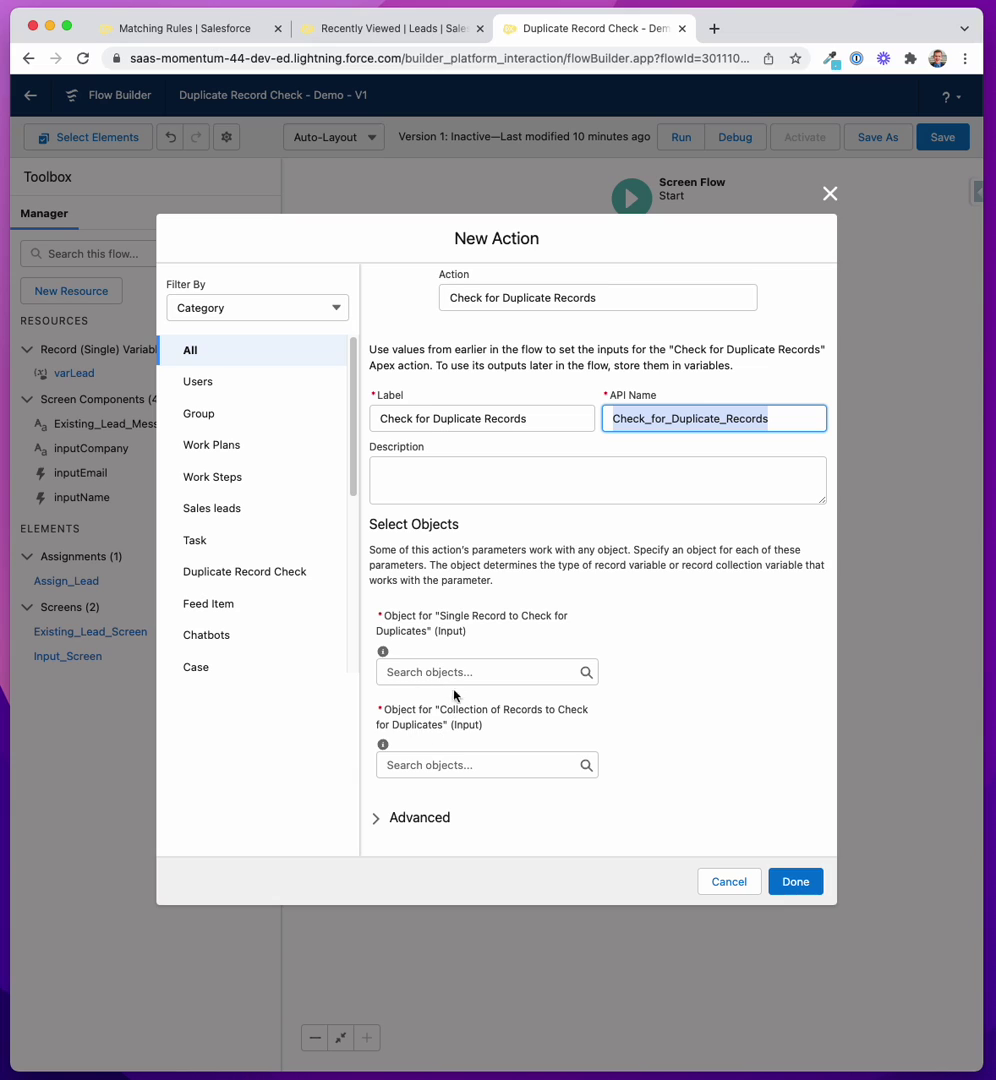
Step: Set the object for both the single record and the collection of records to check for duplicates to Lead
left_click(448, 625)
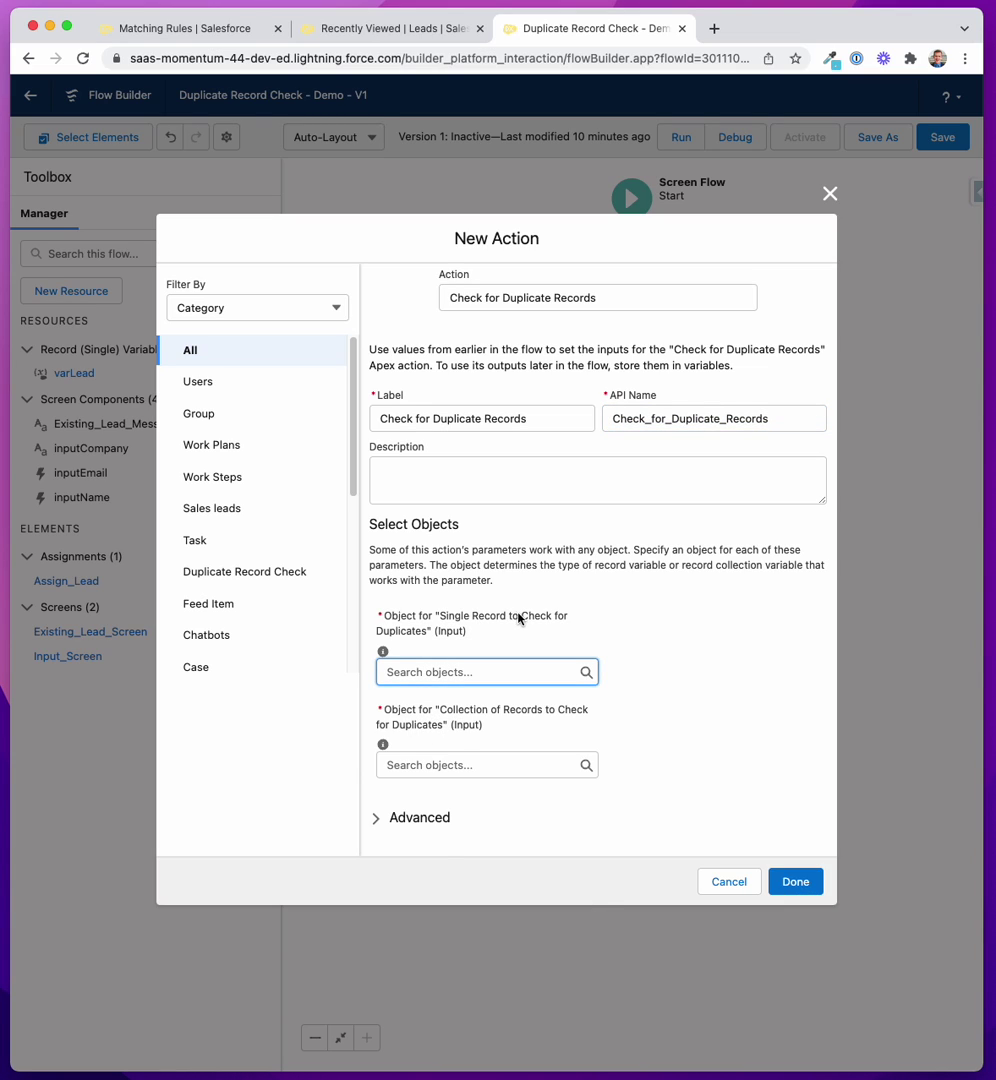
left_click(472, 615)
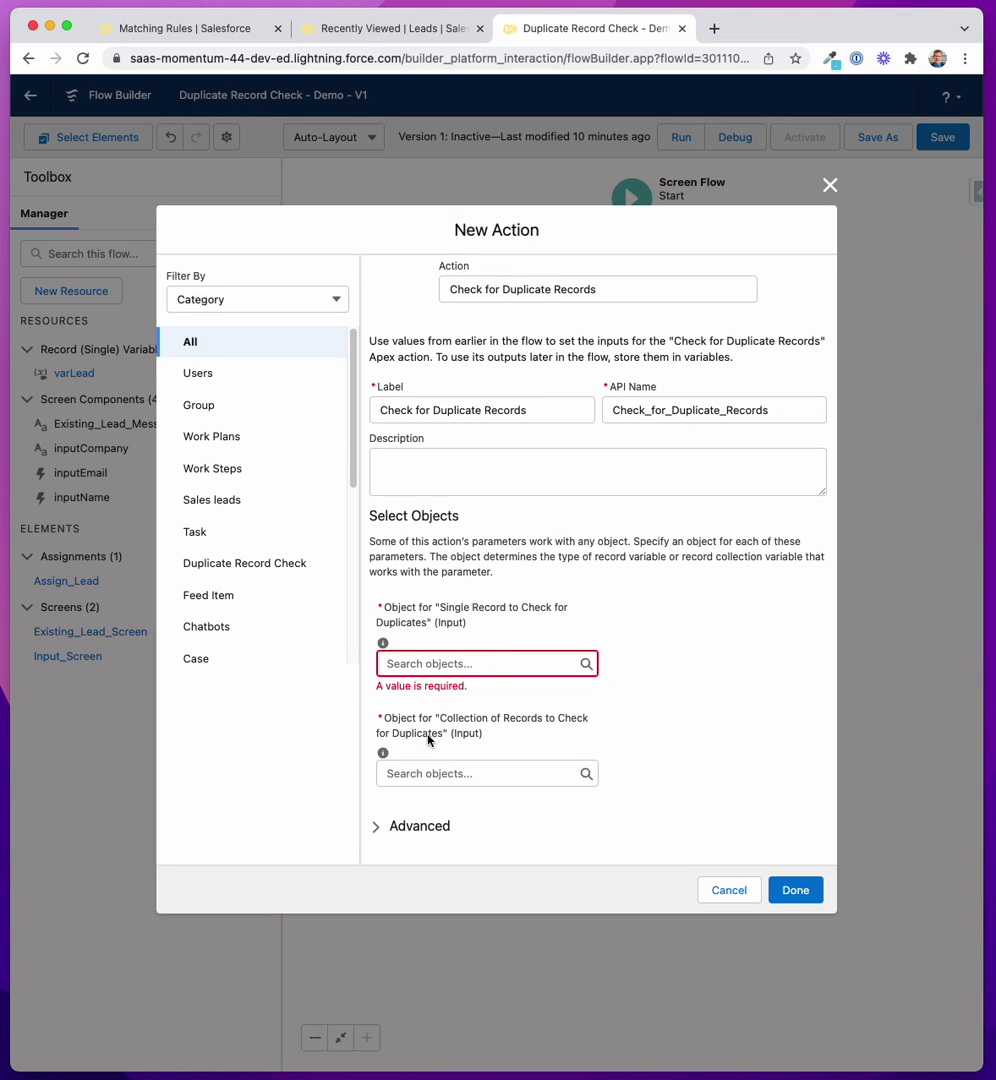
left_click(417, 665)
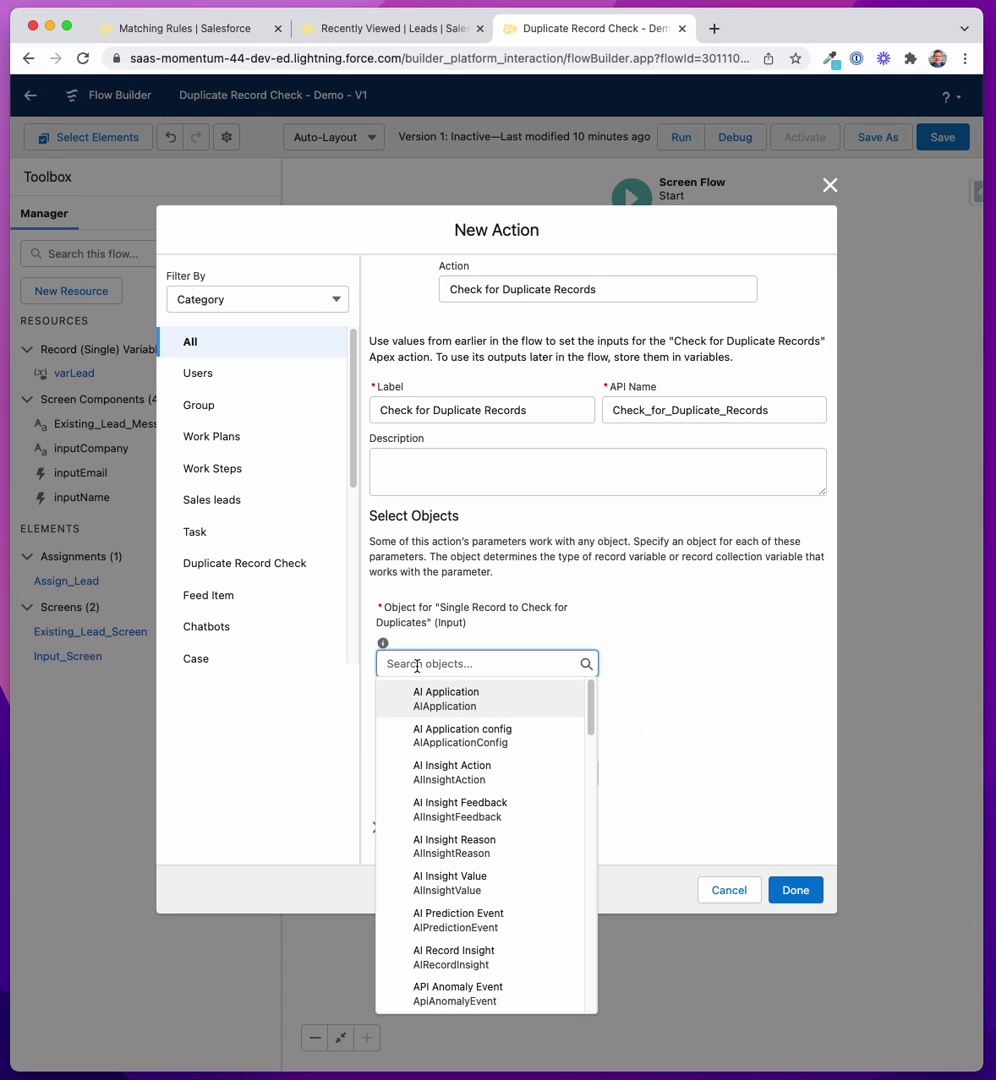
type("lead")
key("Return")
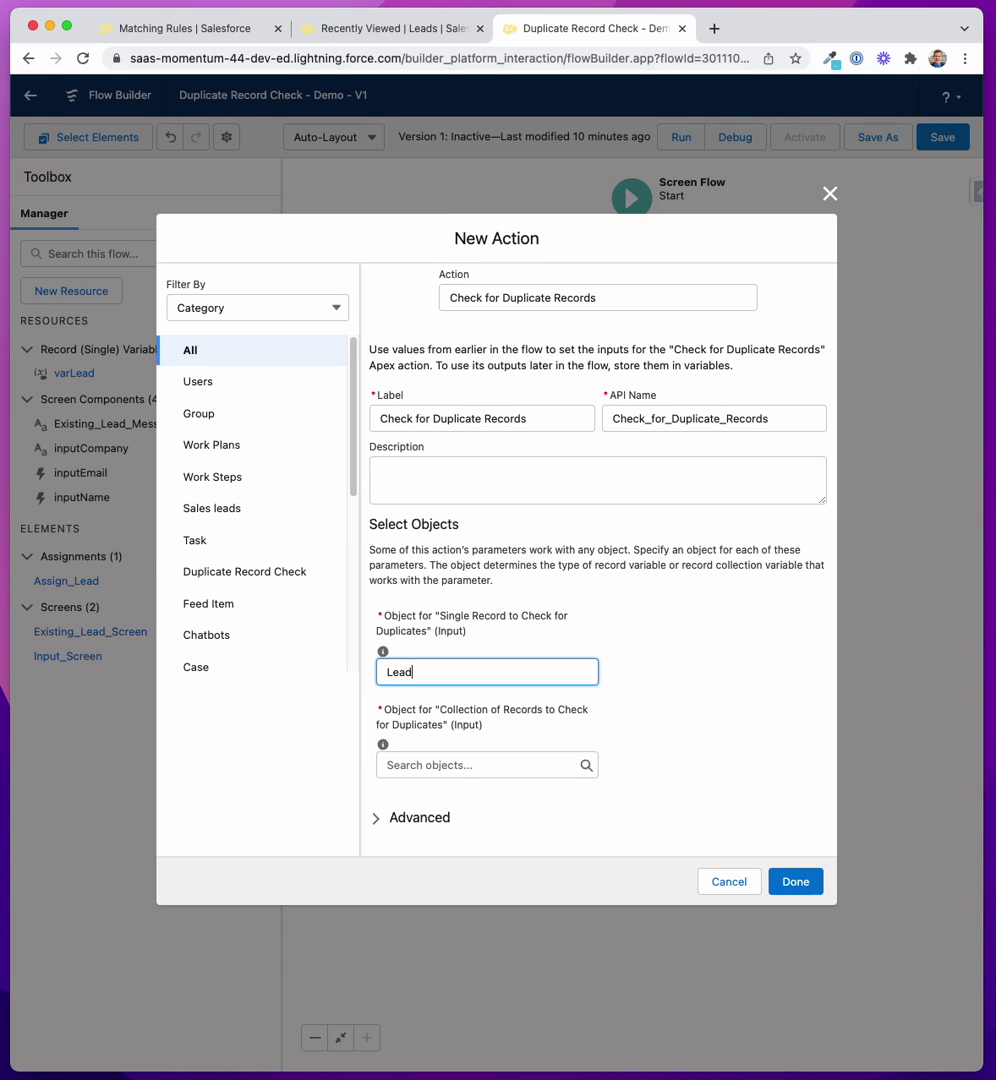
left_click(466, 762)
type("lead")
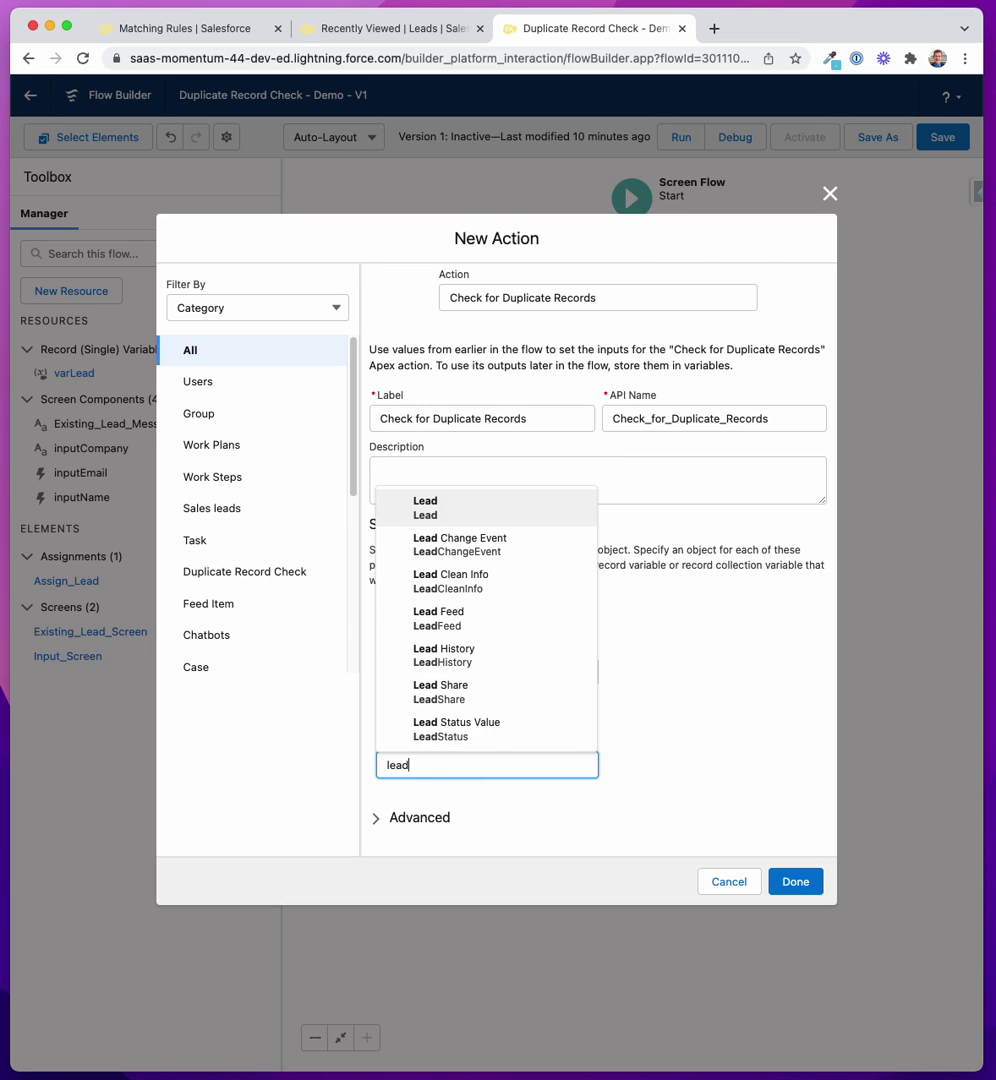
key("Return")
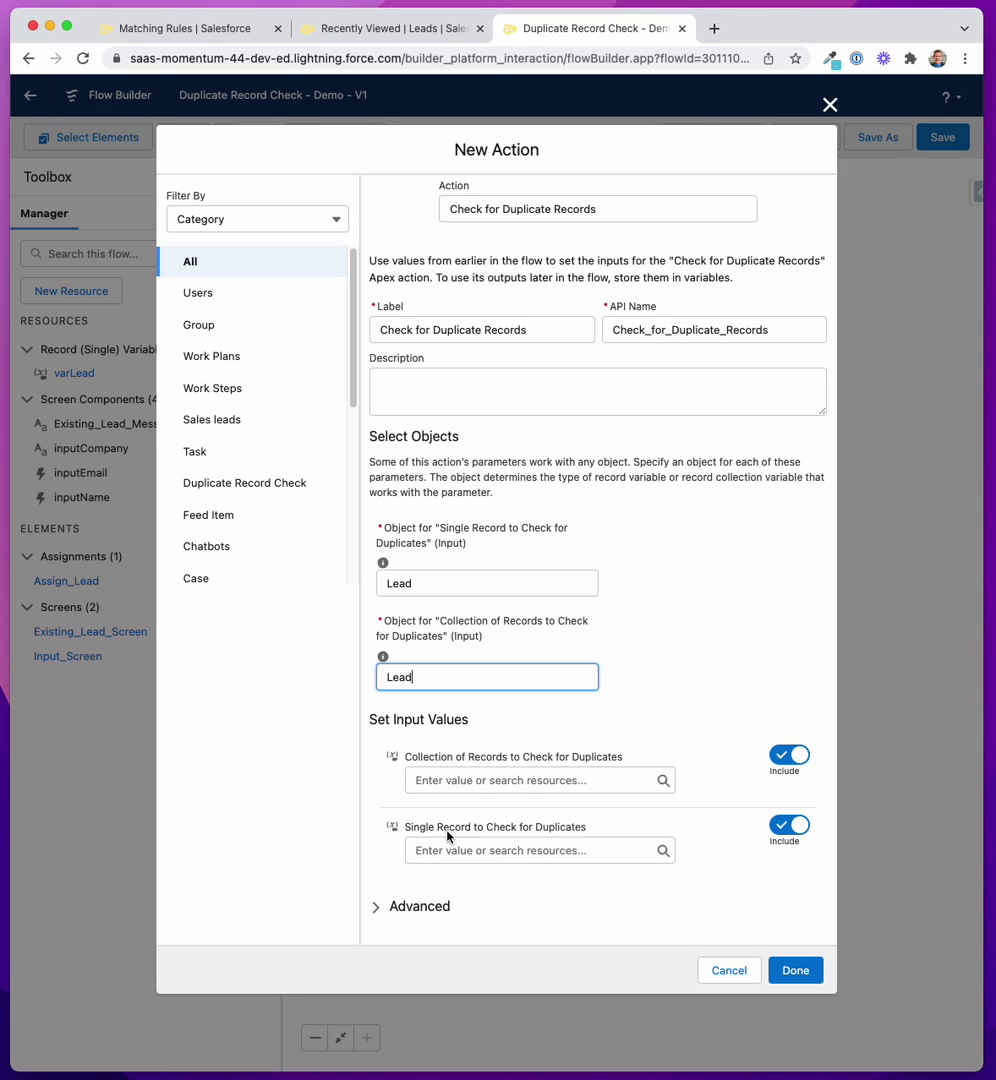
Step: Use varLead as the single record to check, exclude the collection input, and finish the action
left_click(498, 850)
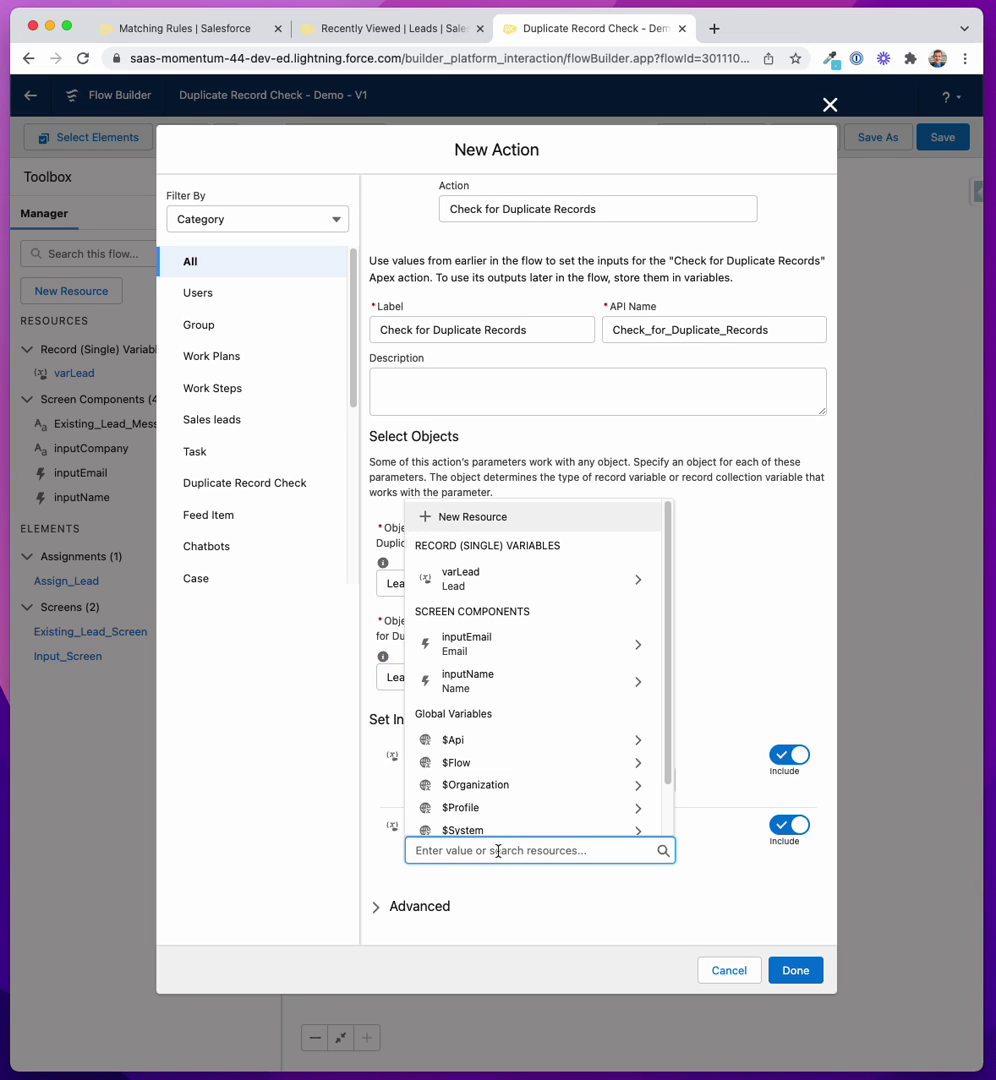
type("var")
left_click(484, 808)
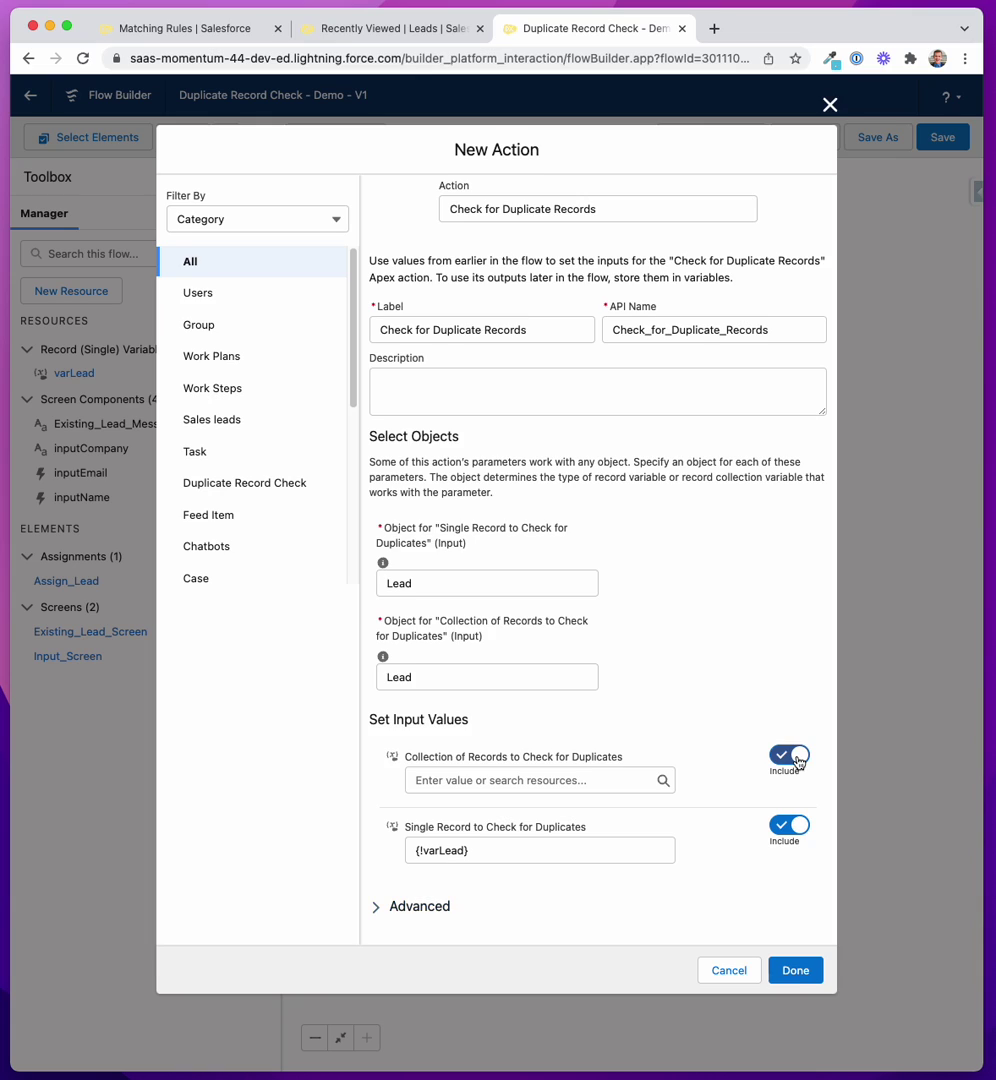
left_click(798, 762)
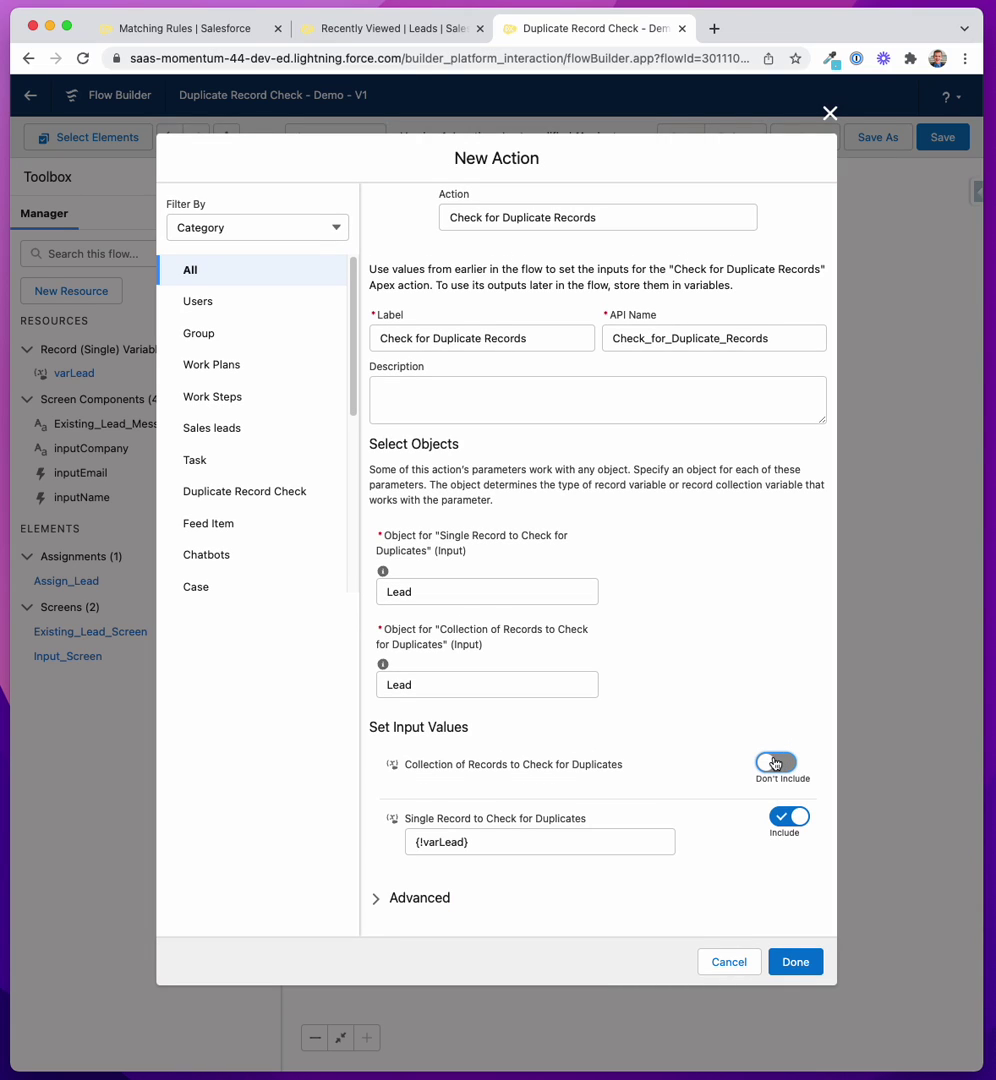
left_click(797, 963)
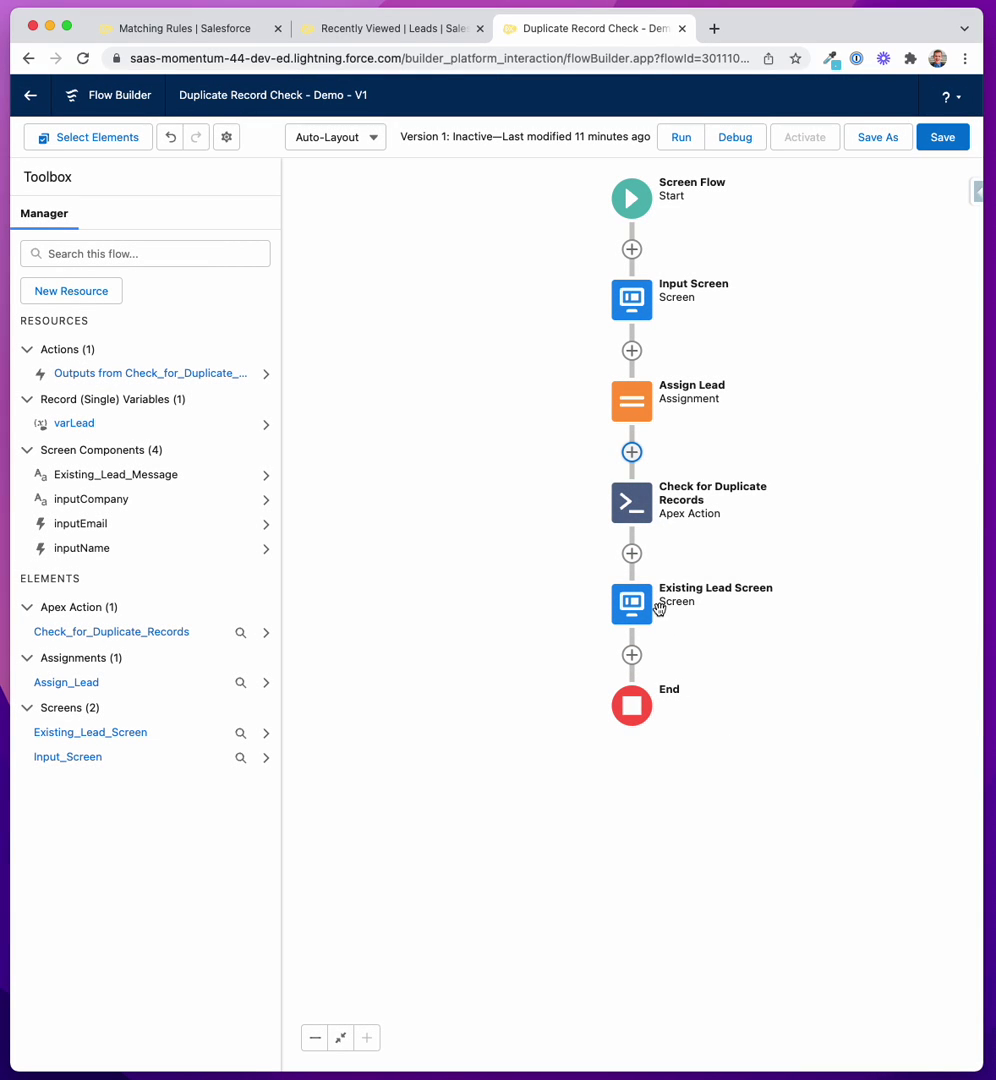
Step: In the Existing Lead Screen's display text, insert the action's duplicate.isDuplicate output after "Is there a duplicate?" without bold
double_click(632, 604)
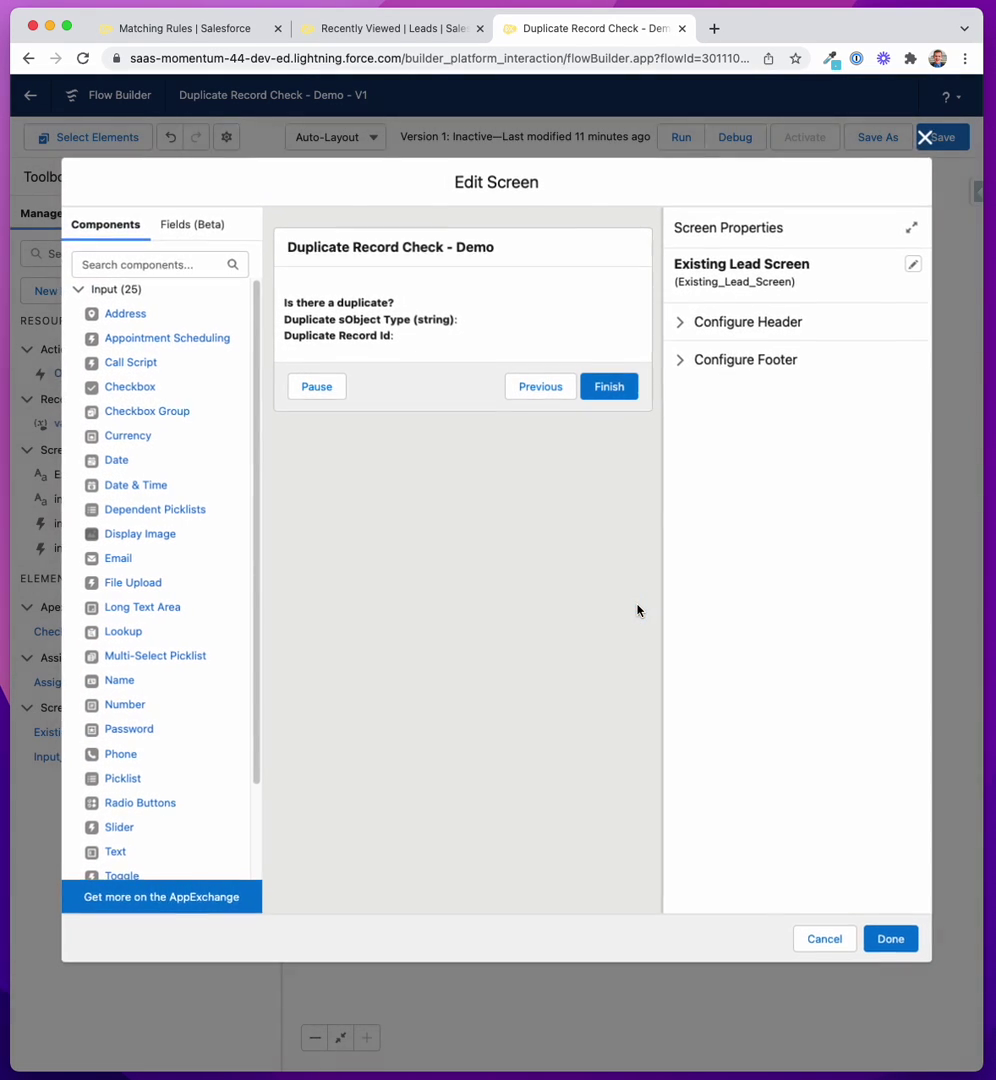
mouse_move(378, 309)
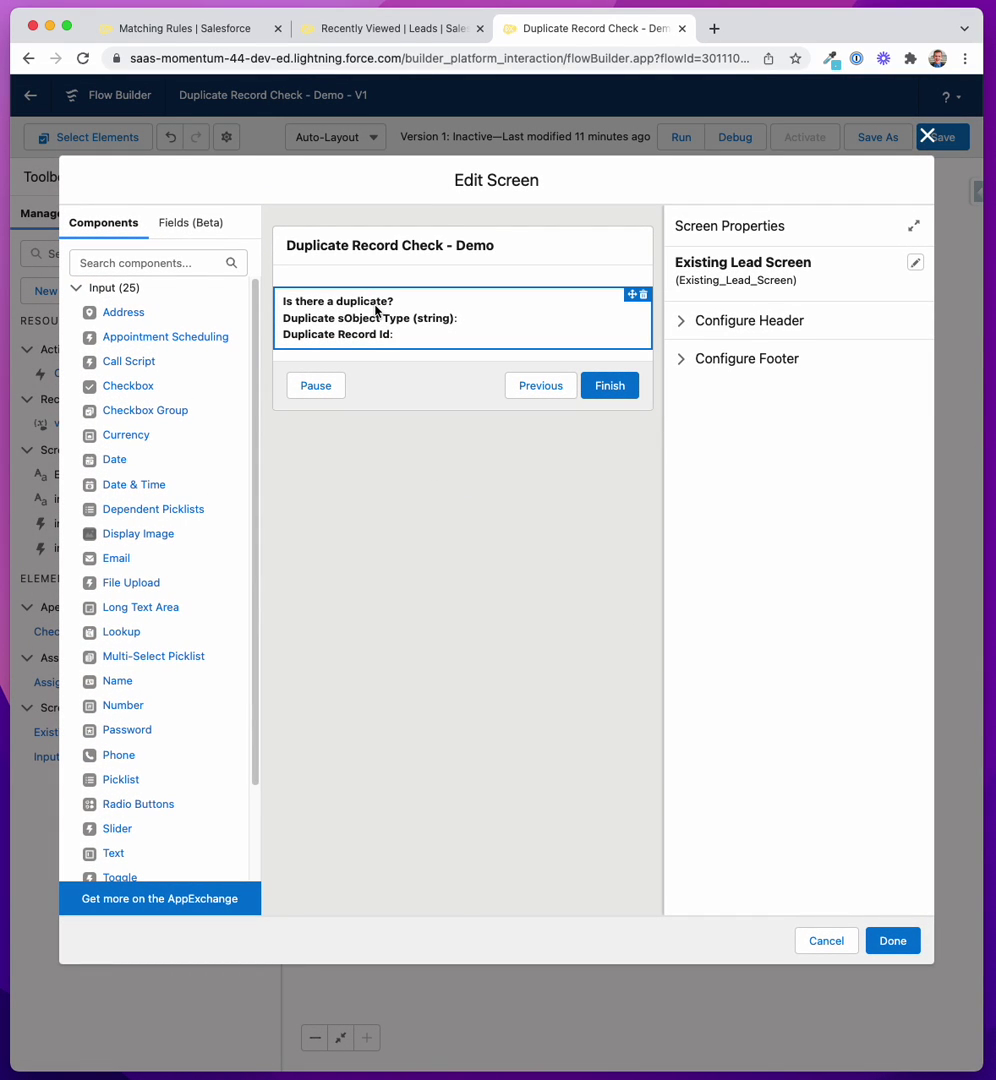
left_click(421, 344)
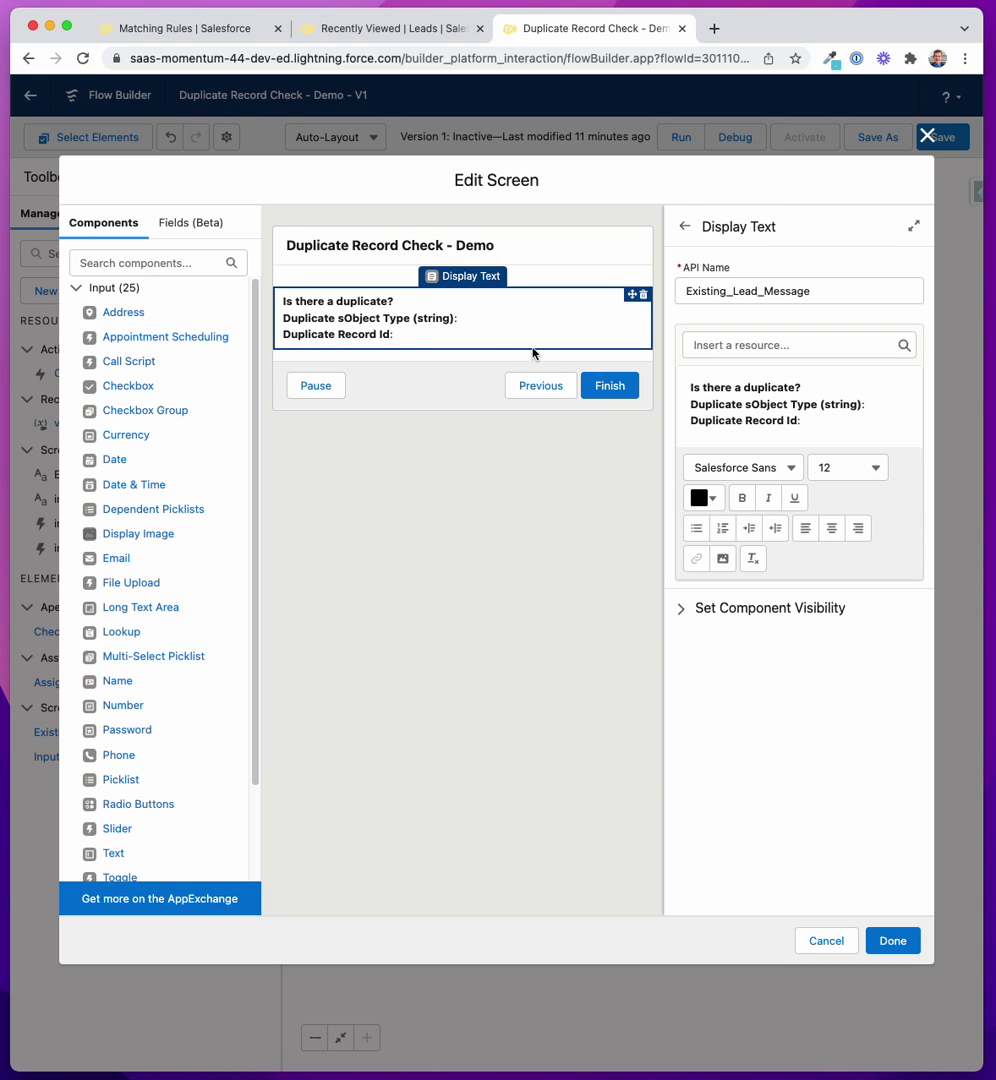
left_click(851, 390)
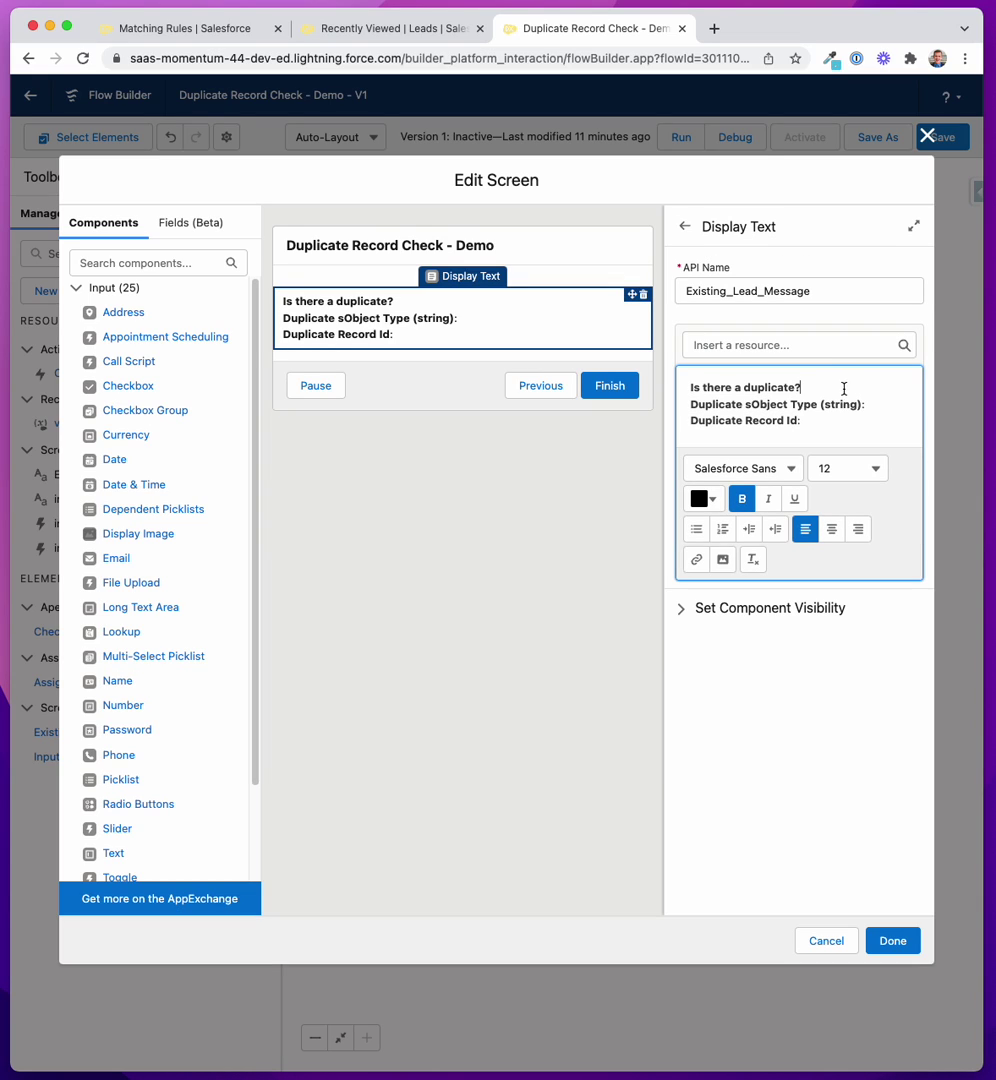
left_click(742, 498)
left_click(774, 345)
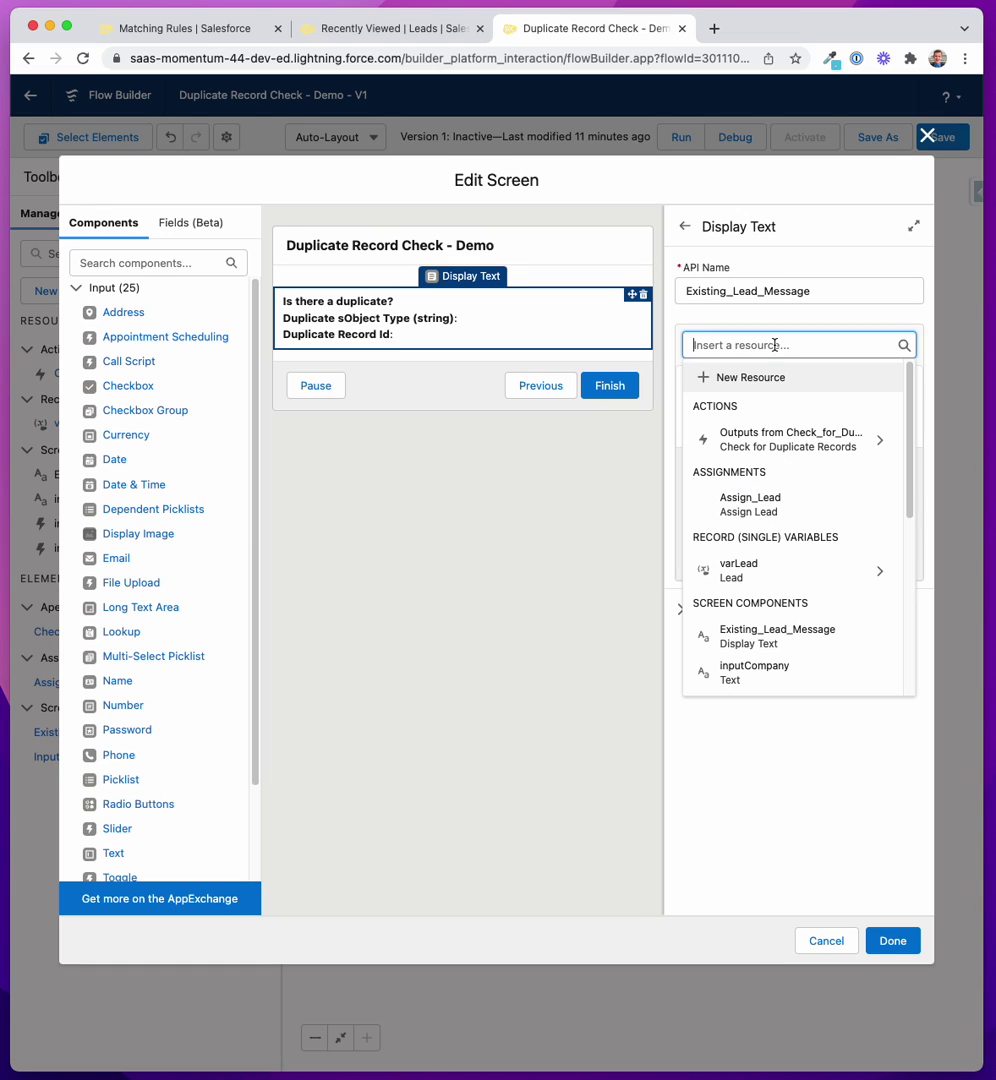
left_click(810, 441)
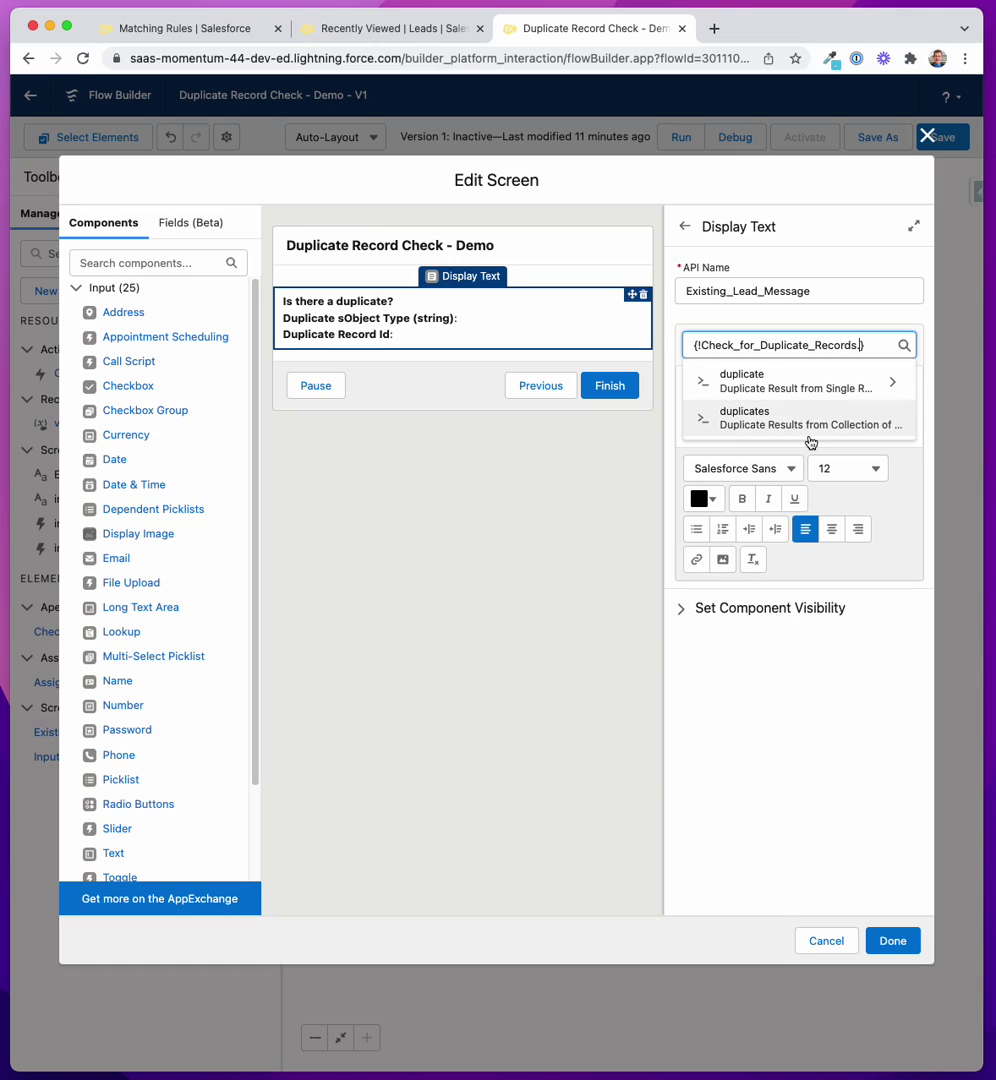
left_click(765, 387)
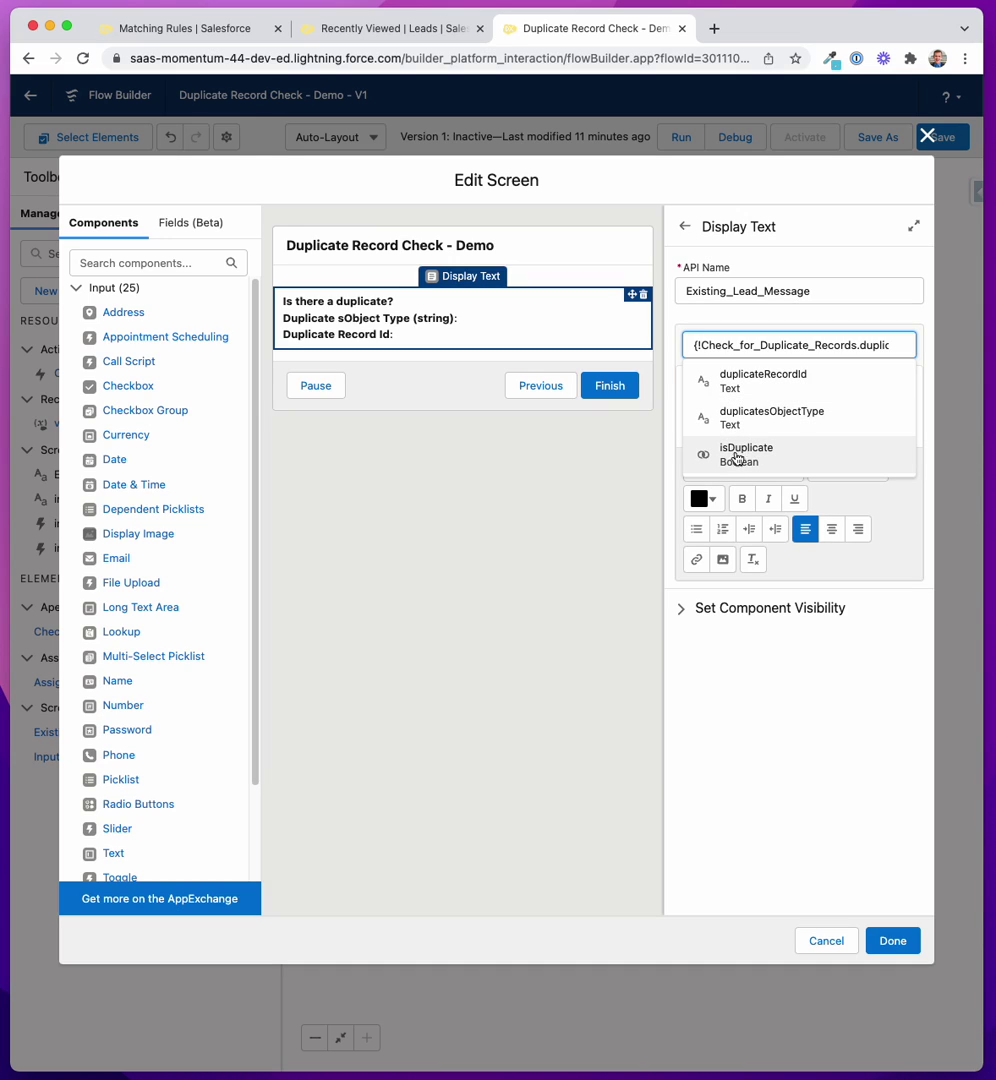
left_click(775, 455)
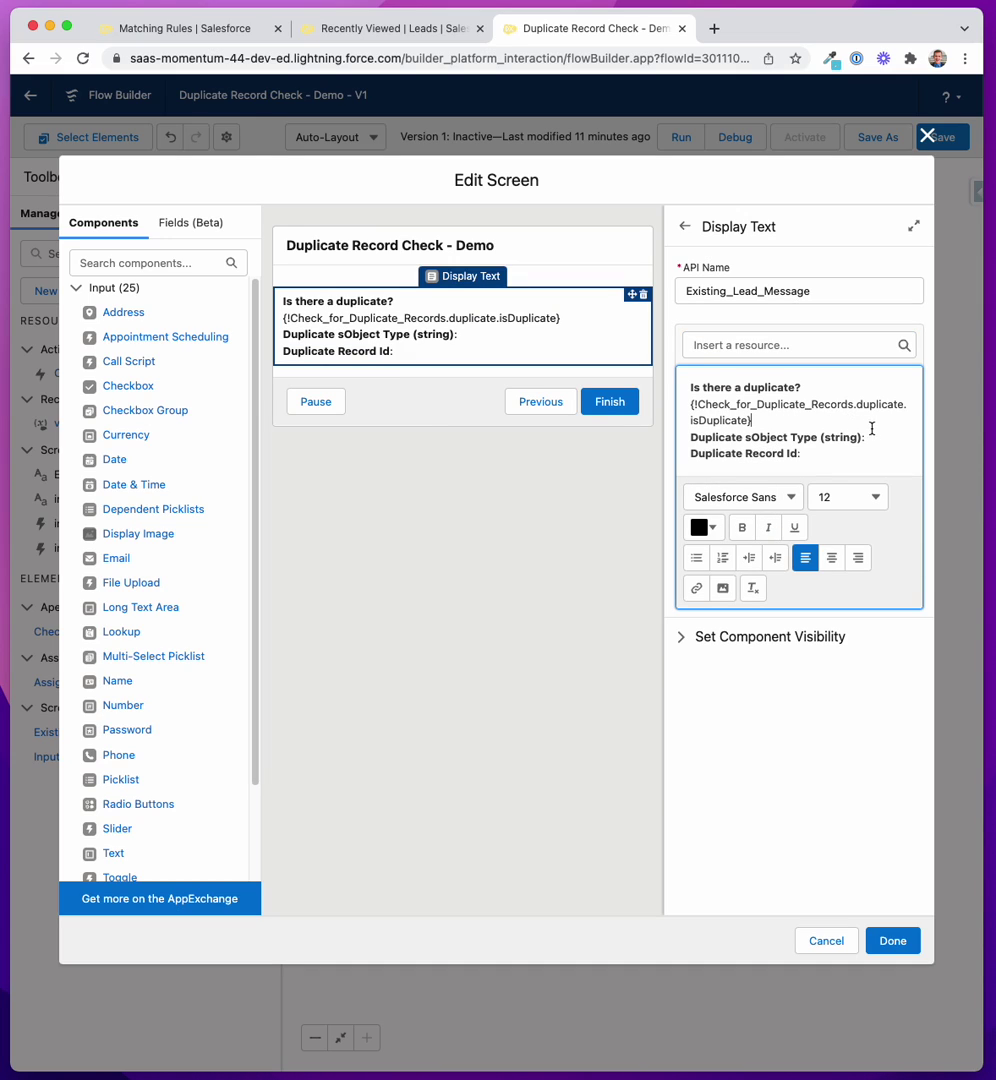
Step: Insert the action's duplicate.duplicatesObjectType output after the "Duplicate sObject Type (string)" label
left_click(795, 345)
left_click(781, 436)
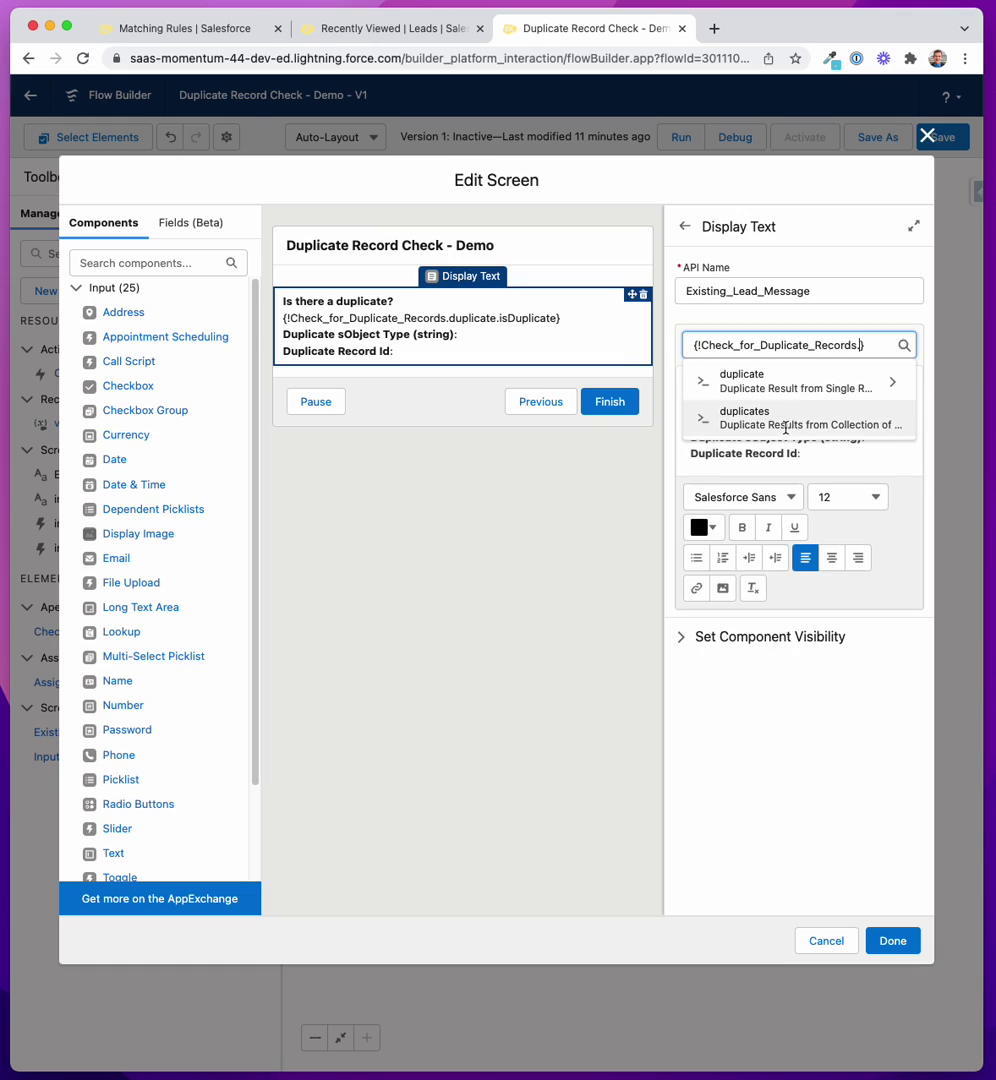
left_click(790, 385)
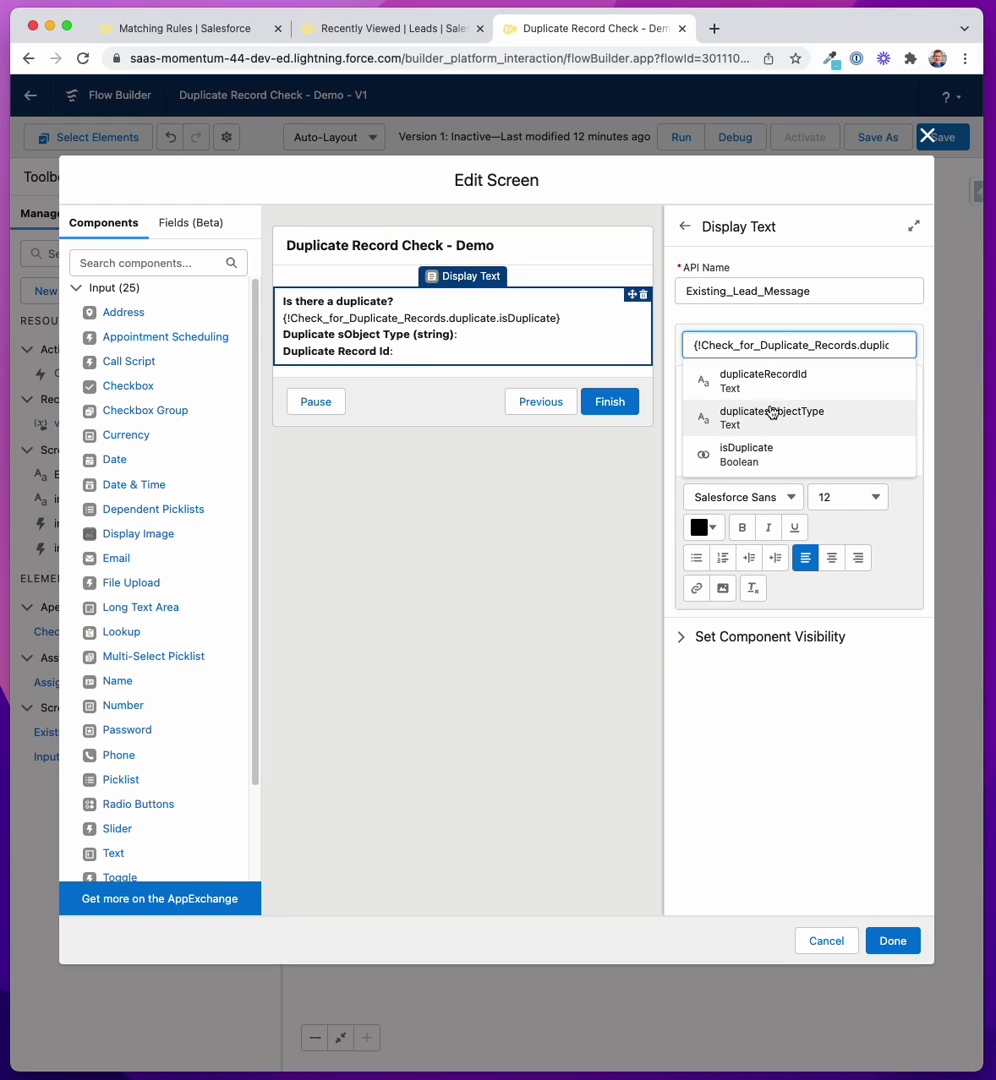
left_click(802, 425)
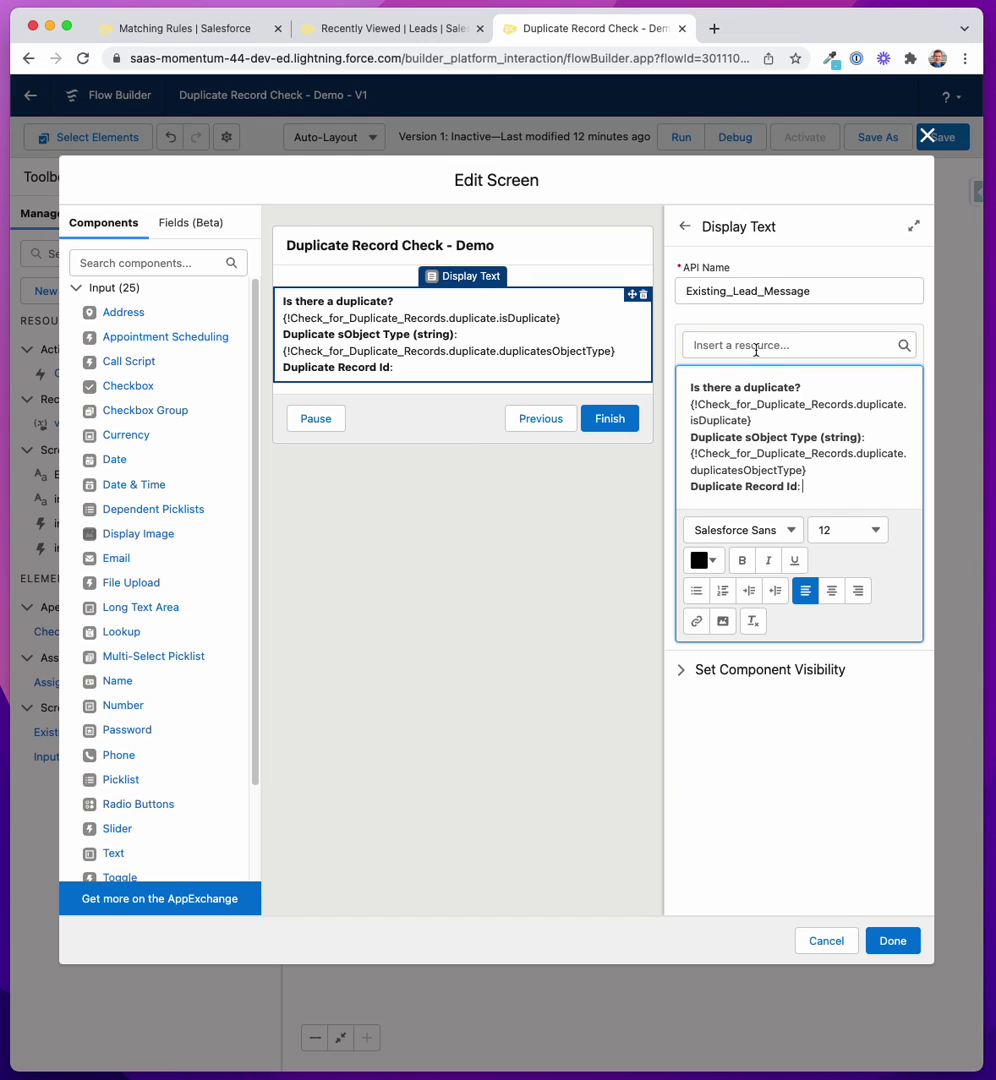
Step: Insert the action's duplicate.duplicateRecordId output after the "Duplicate Record Id" label and finish editing the screen
left_click(790, 345)
left_click(781, 441)
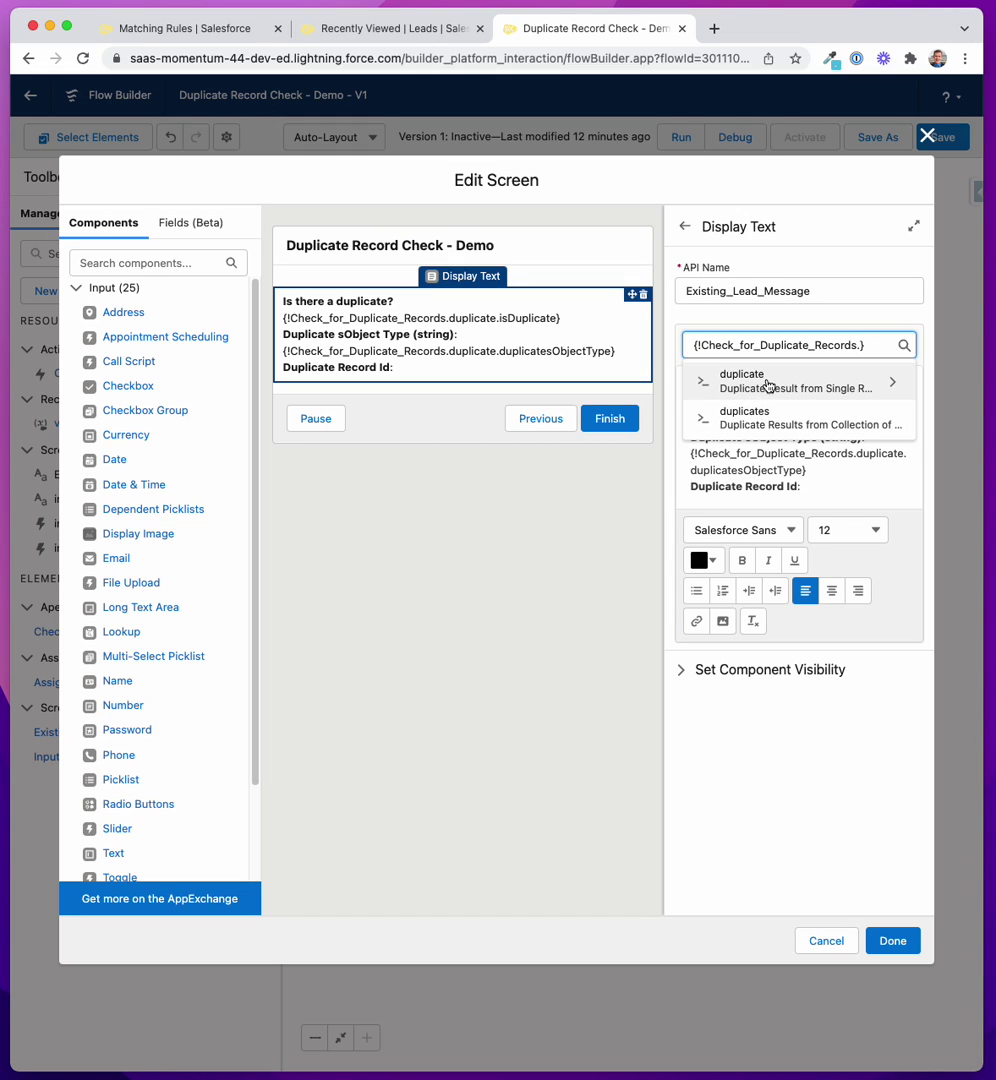
left_click(767, 384)
left_click(768, 390)
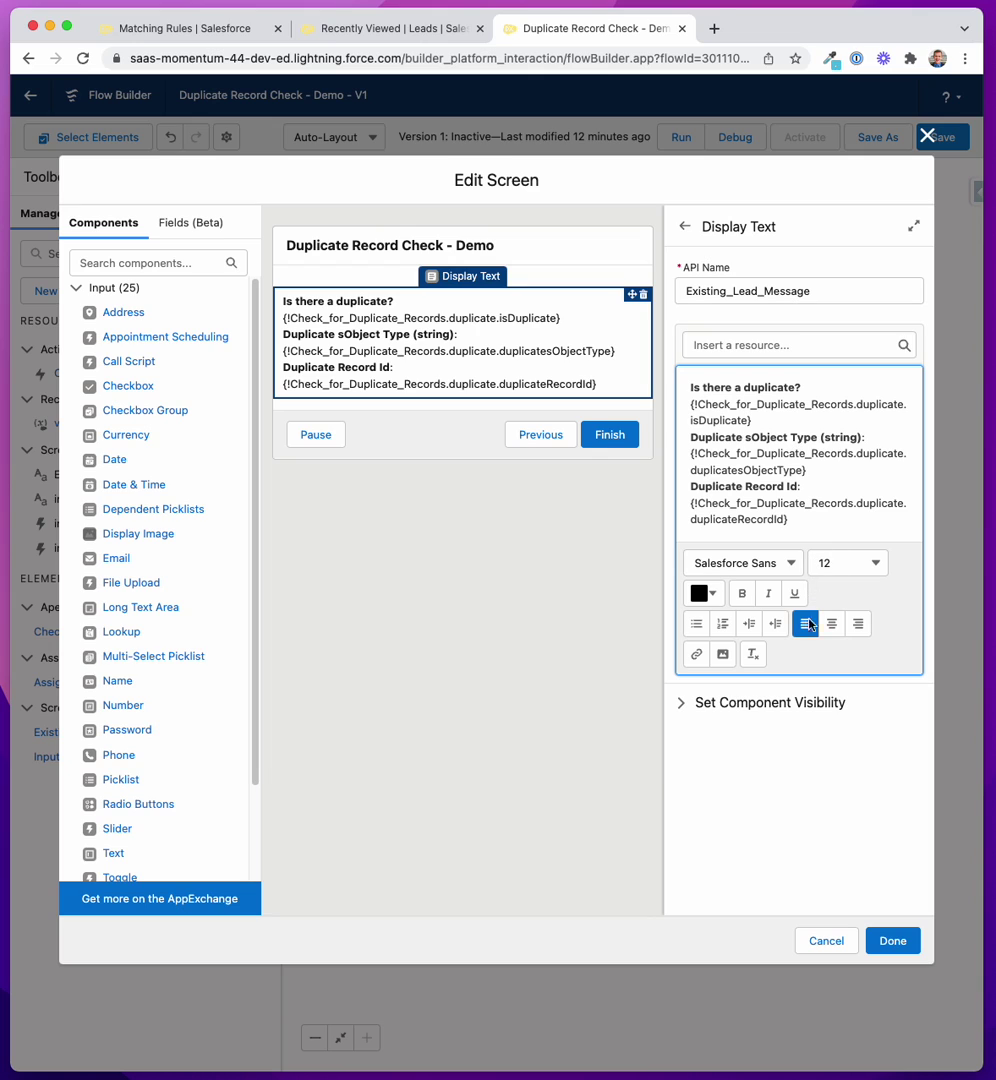
left_click(893, 941)
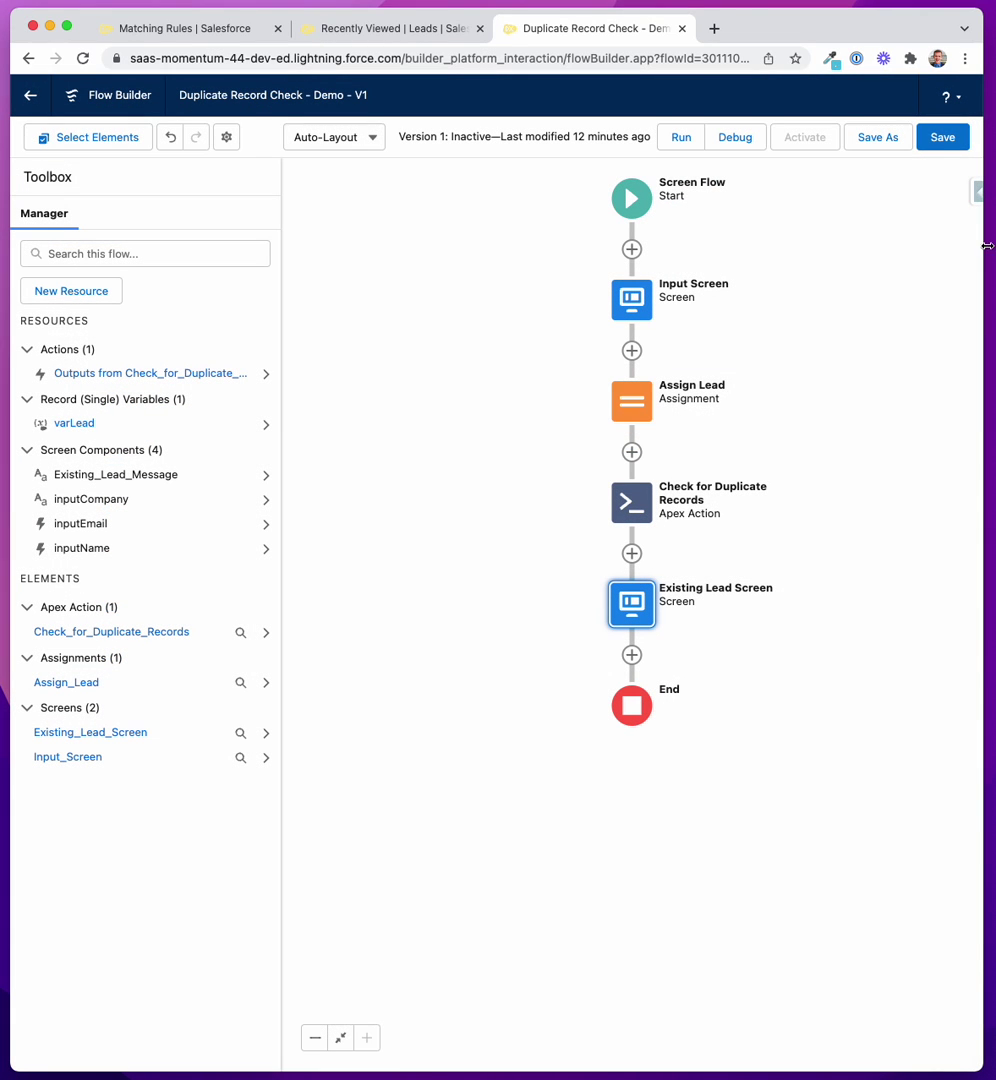
Step: Save the flow, debug it with the prefilled lead details, and examine the duplicate check result
left_click(943, 140)
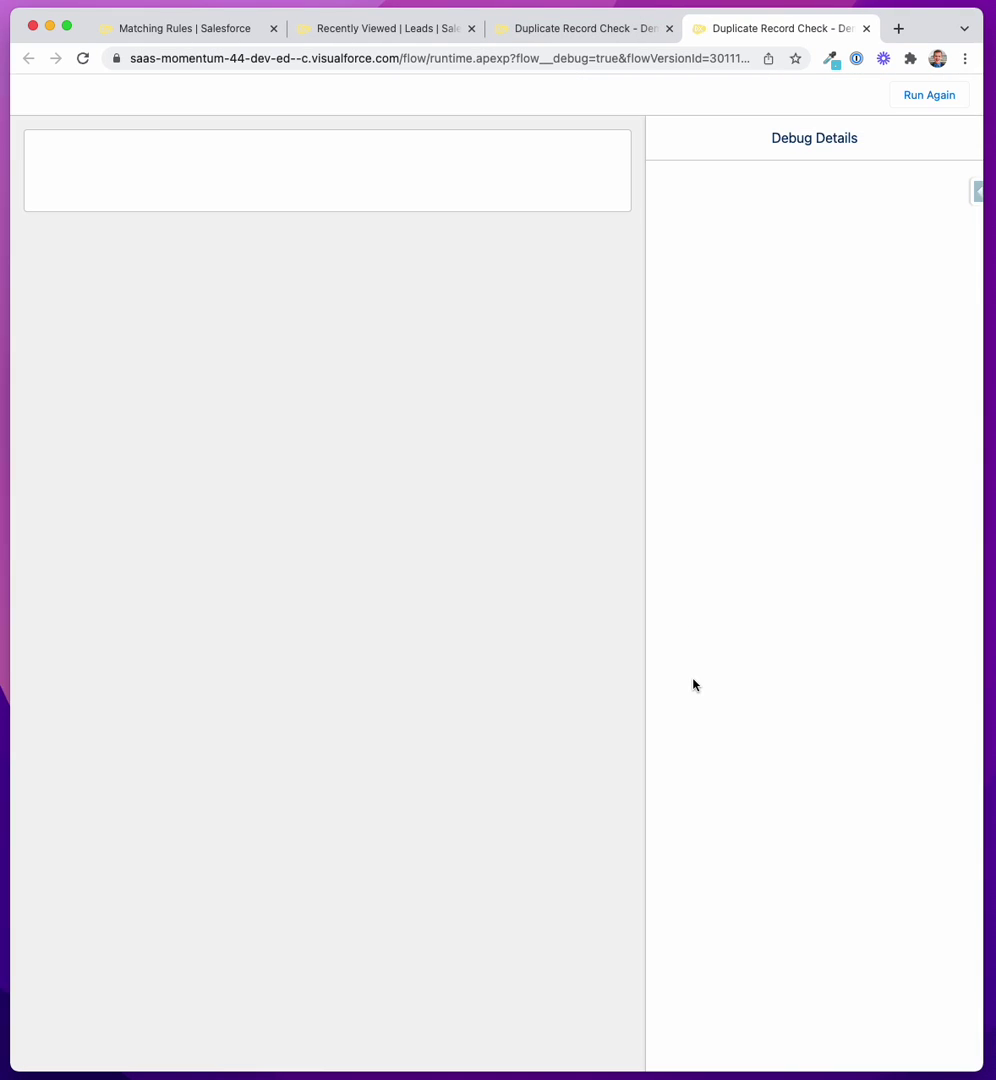
left_click(593, 431)
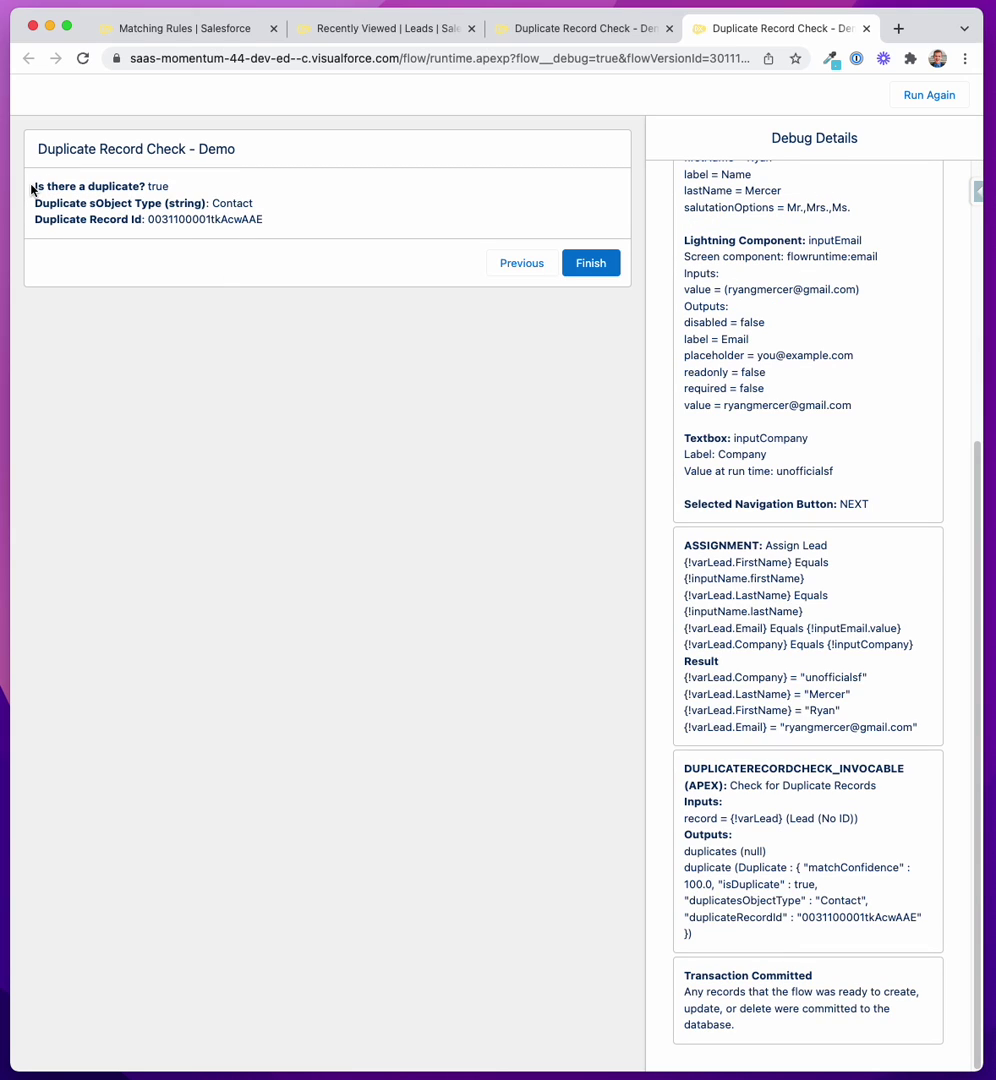
left_click_drag(31, 187, 287, 228)
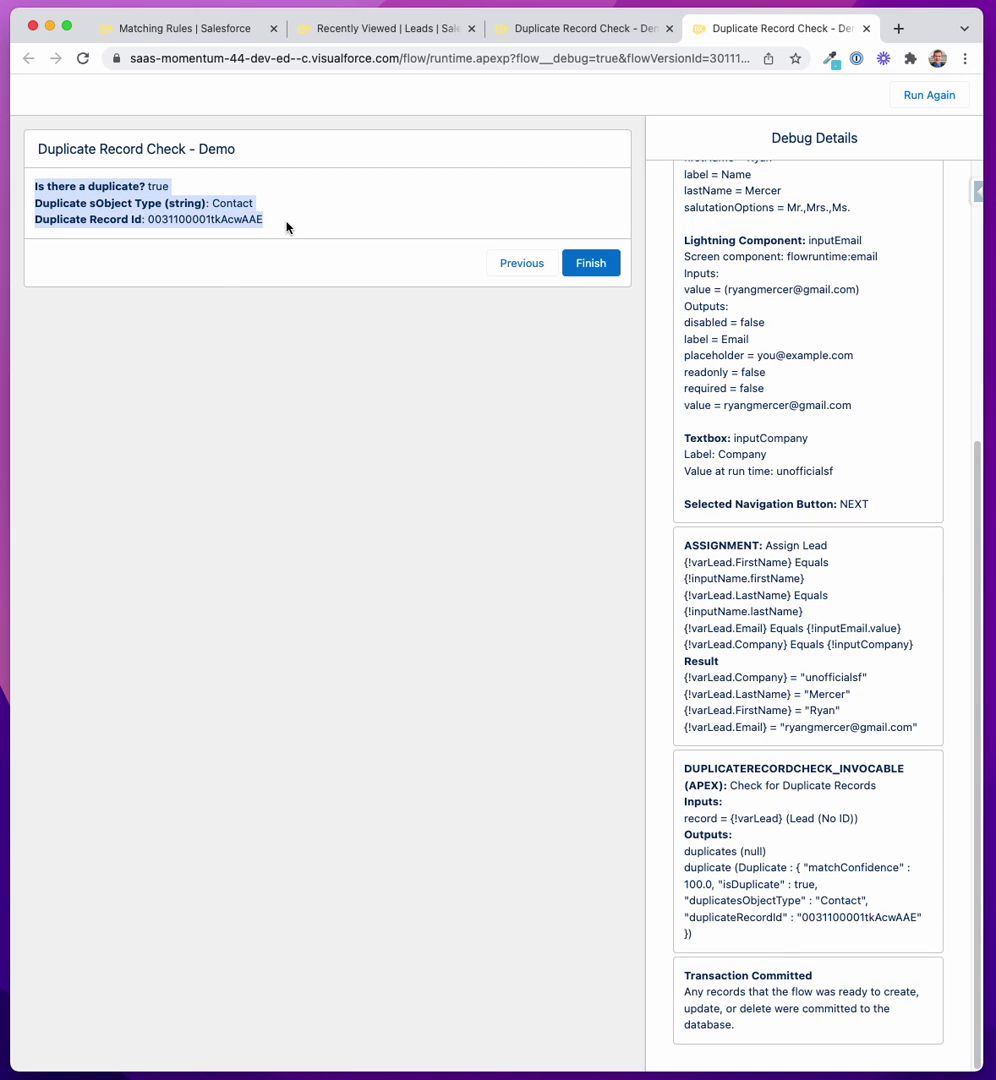
Step: Finish the debug run and submit the form again with "fdsfsdfsd" appended to the first name and "fdsfdsfdsa" to the last name
left_click(583, 264)
left_click(388, 234)
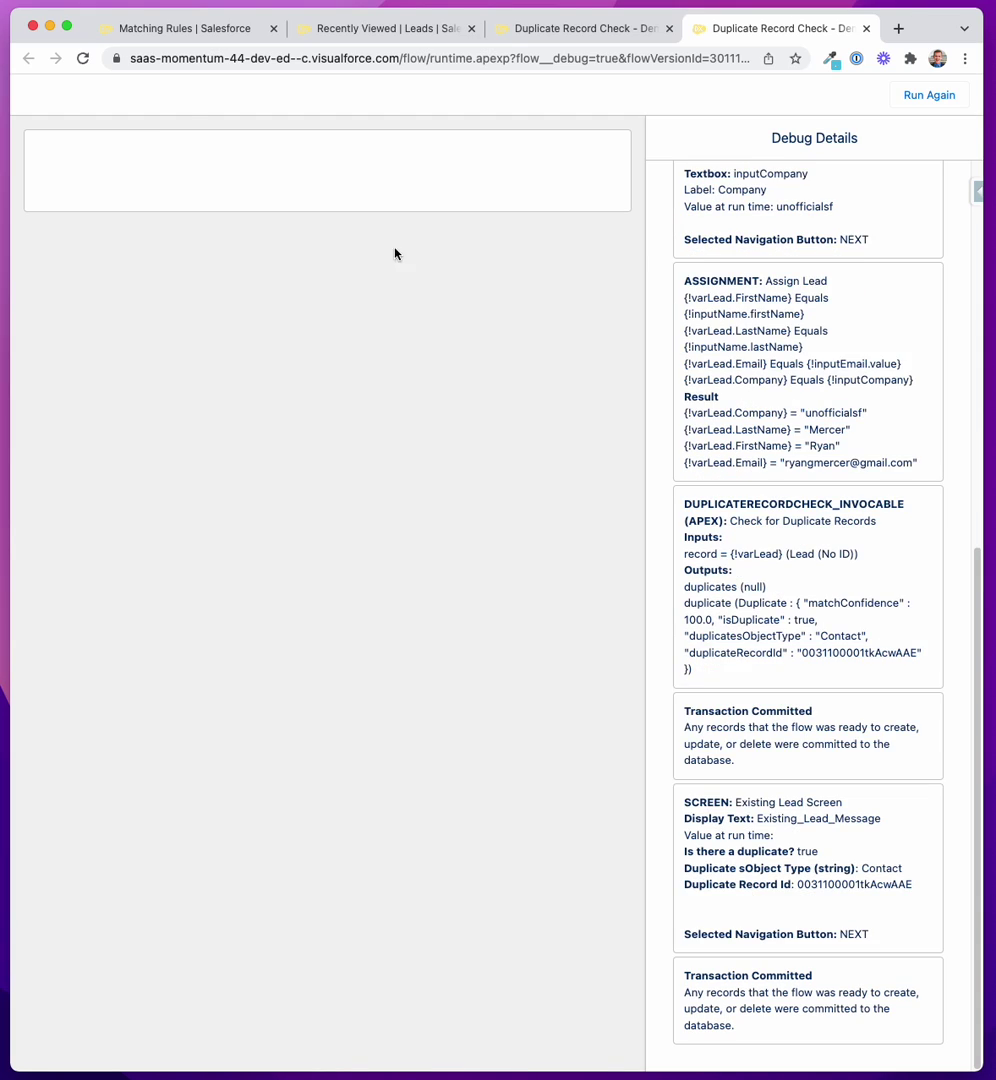
left_click(162, 231)
type("fdsfsdfsd")
left_click(135, 278)
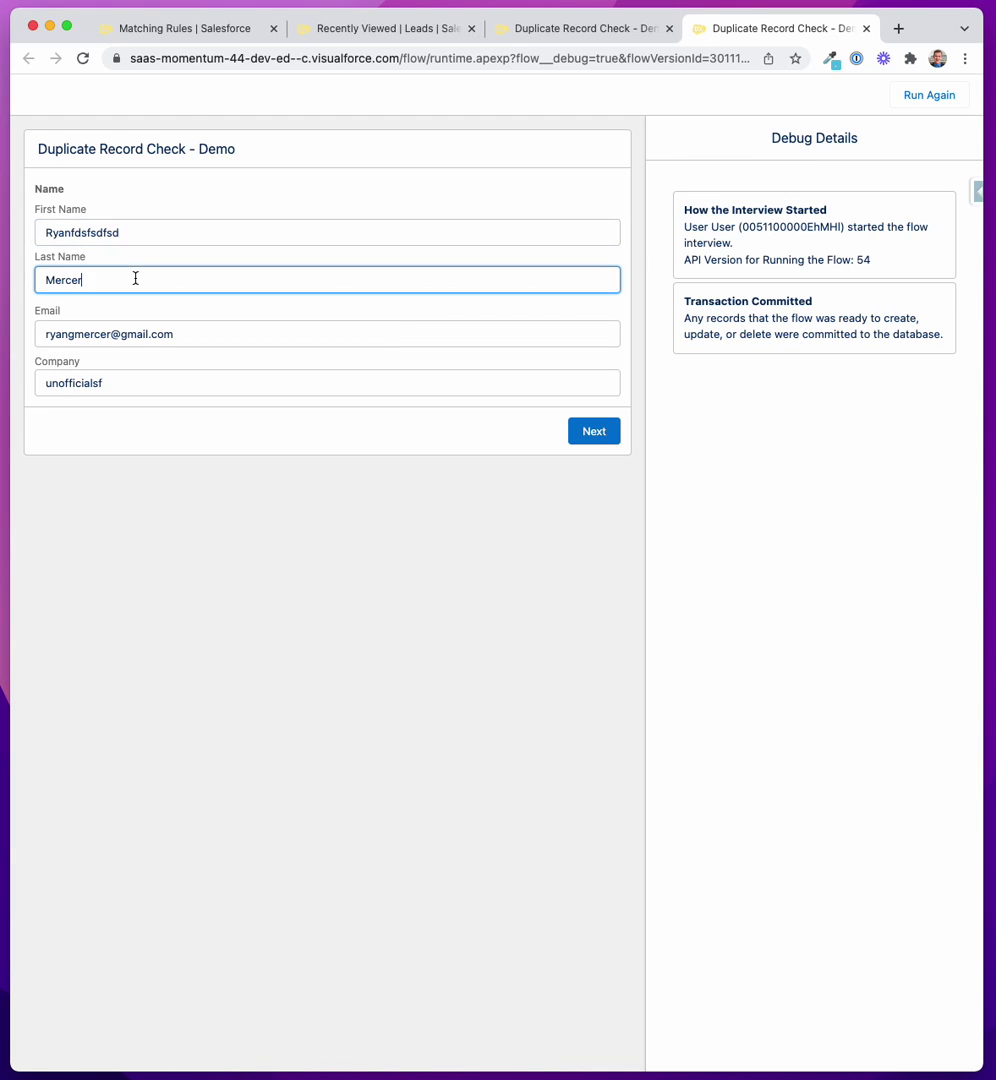
type("fdsfdsfdsa")
left_click(608, 441)
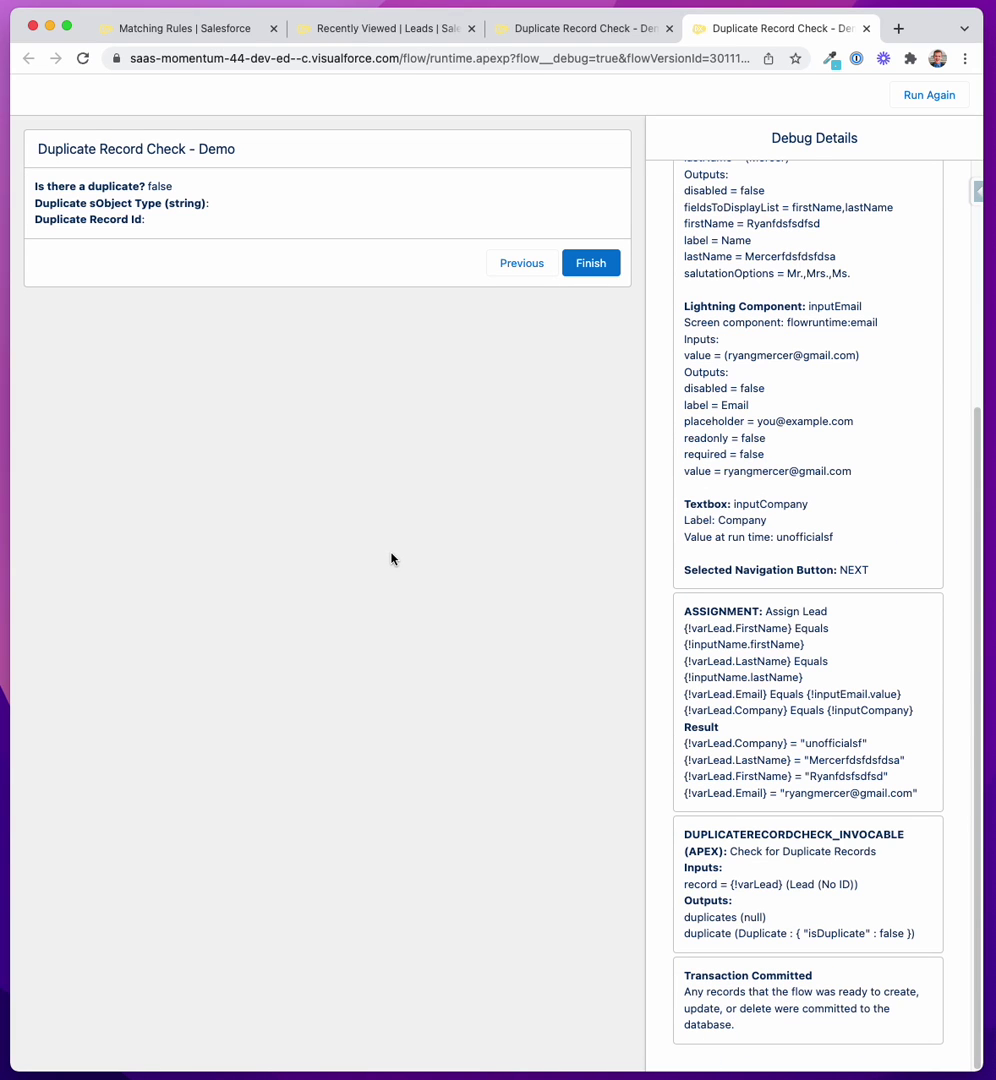